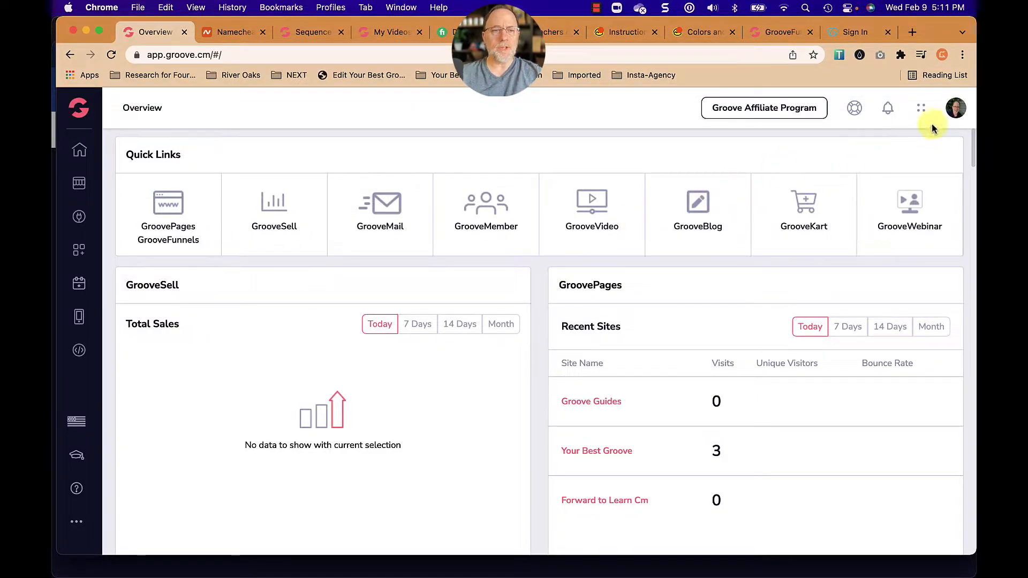
Open the custom domains management in the account settings and begin adding a domain.
{"action": "left_click", "coordinate": [955, 109]}
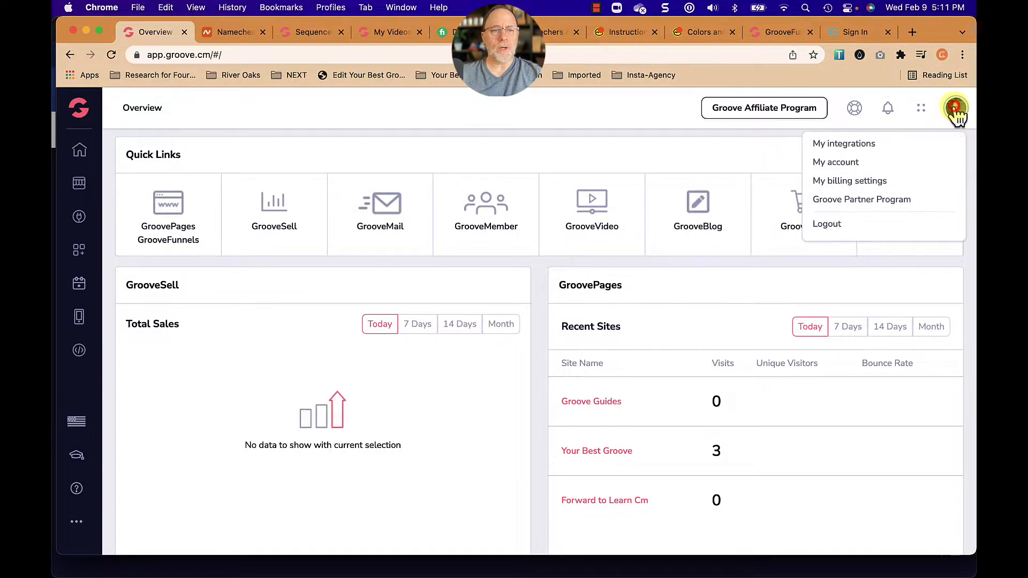
{"action": "left_click", "coordinate": [841, 164]}
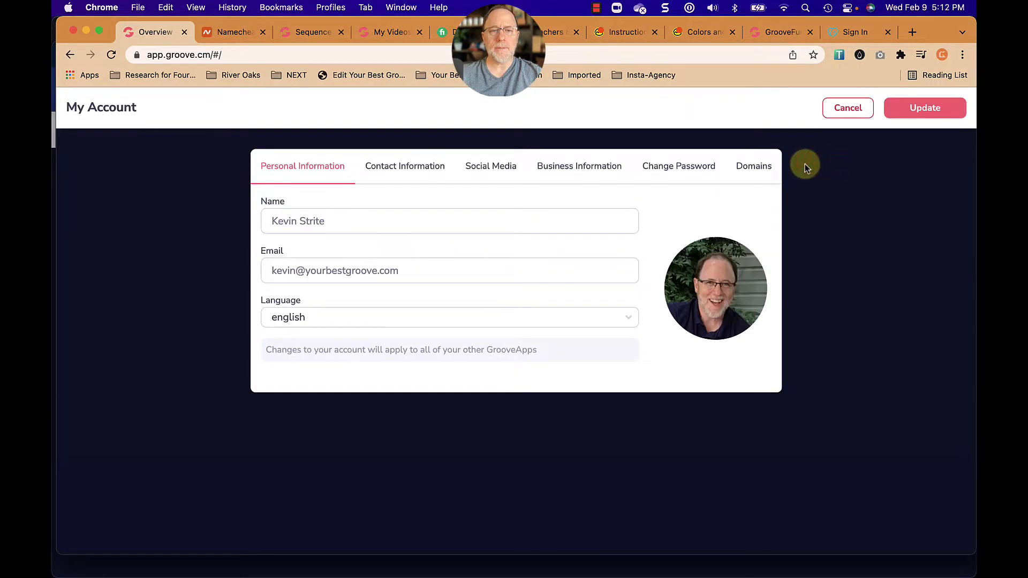
{"action": "left_click", "coordinate": [755, 167]}
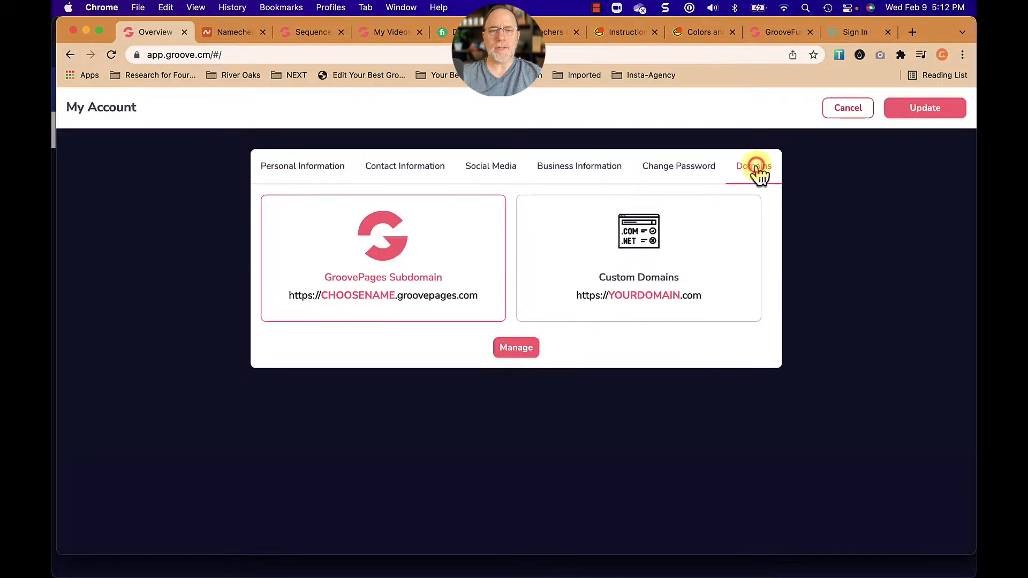
{"action": "left_click", "coordinate": [662, 240]}
{"action": "left_click", "coordinate": [518, 348]}
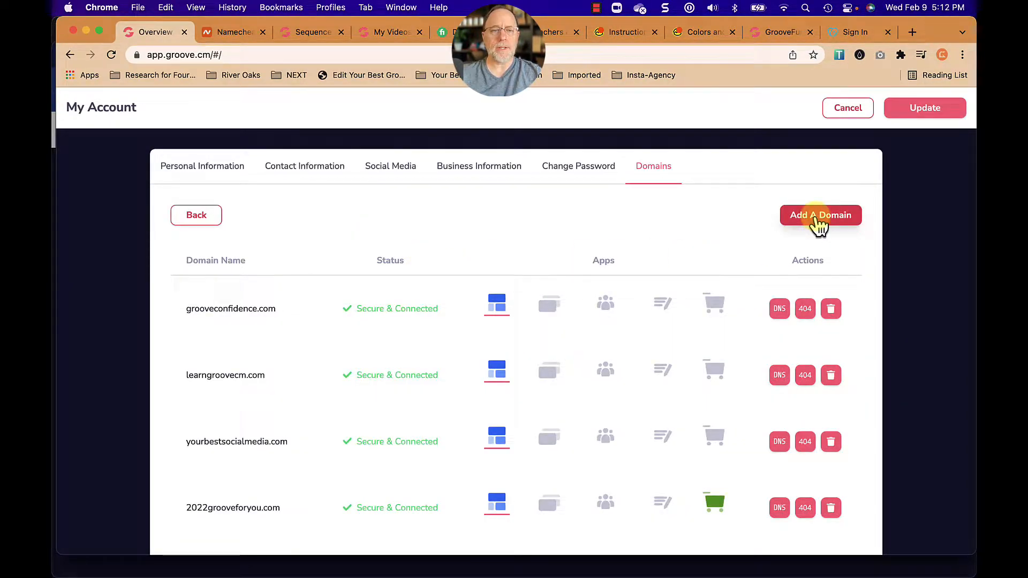
{"action": "left_click", "coordinate": [816, 216]}
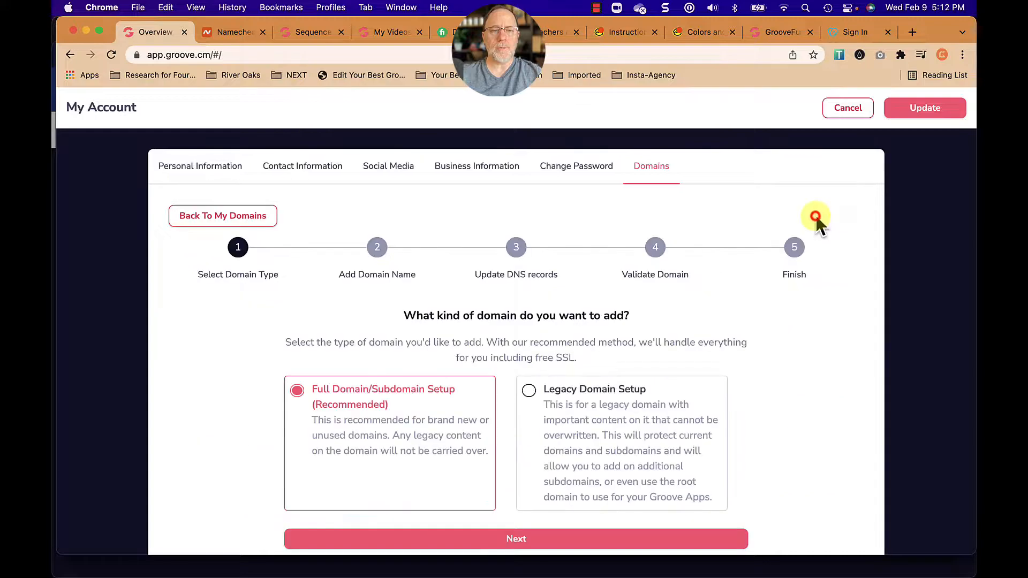
Choose Full Domain/Subdomain Setup and submit groovemaintenance.com, the domain purchased at Namecheap, as the domain to add.
{"action": "scroll", "coordinate": [769, 298], "scroll_direction": "down", "scroll_amount": 1}
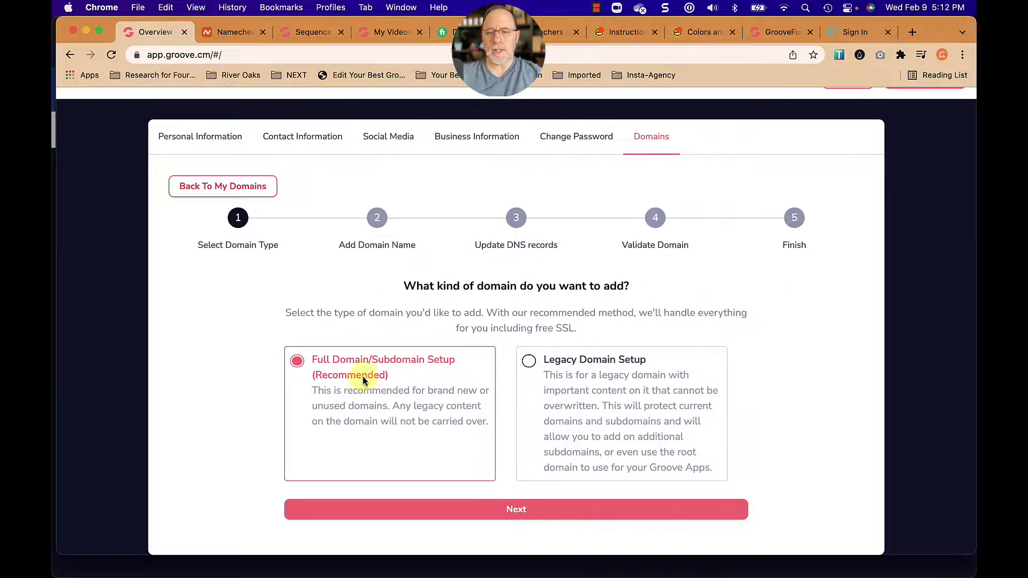
{"action": "left_click", "coordinate": [517, 509]}
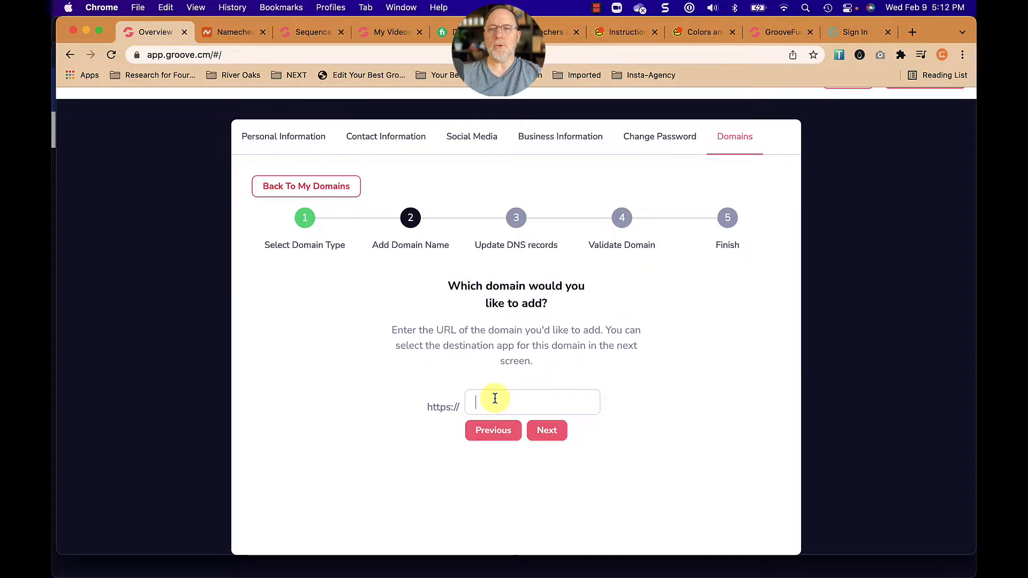
{"action": "left_click", "coordinate": [235, 32]}
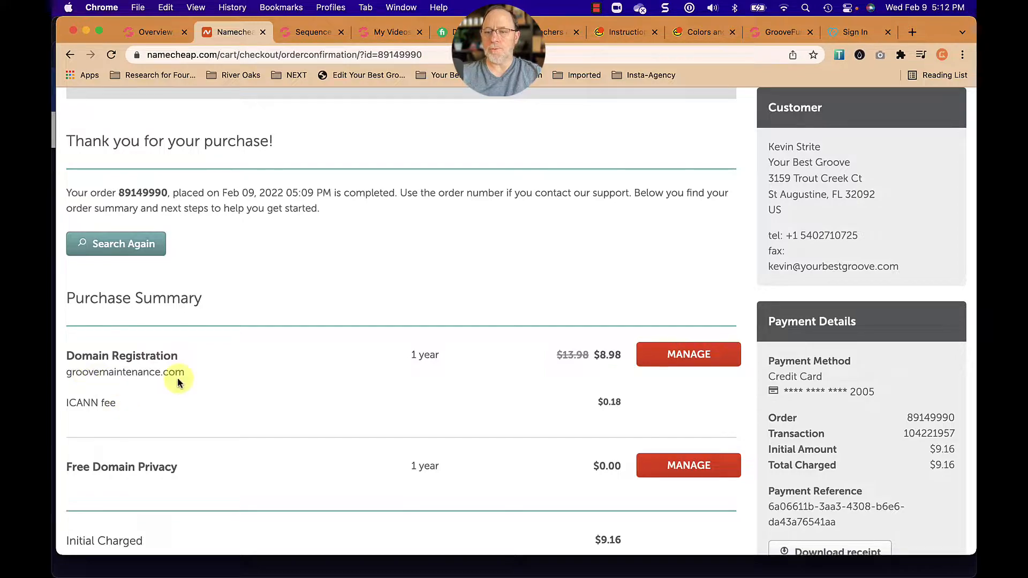
{"action": "left_click", "coordinate": [153, 30]}
{"action": "left_click", "coordinate": [493, 405]}
{"action": "type", "text": "groovemaintenance.com"}
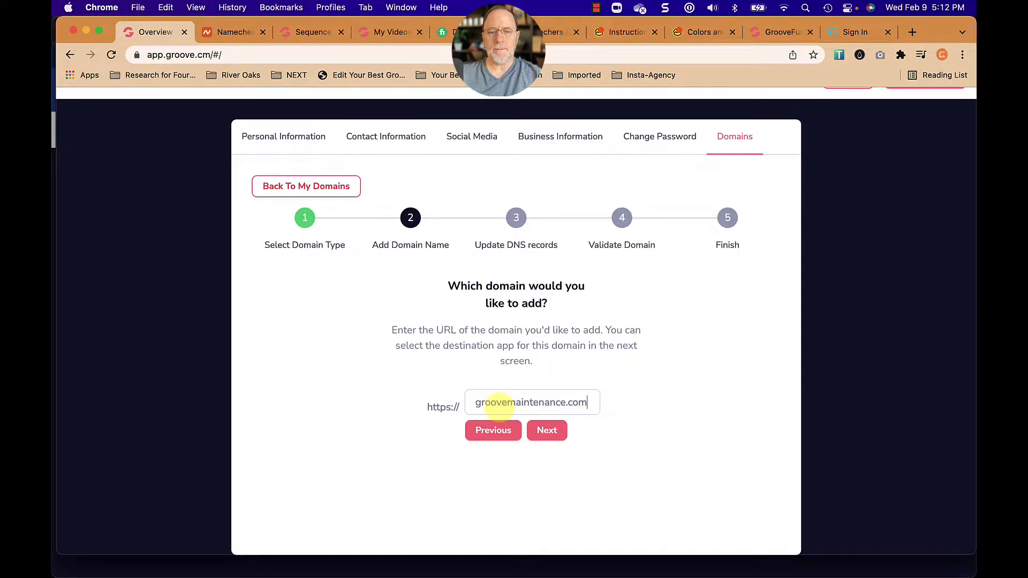
{"action": "left_click", "coordinate": [542, 430]}
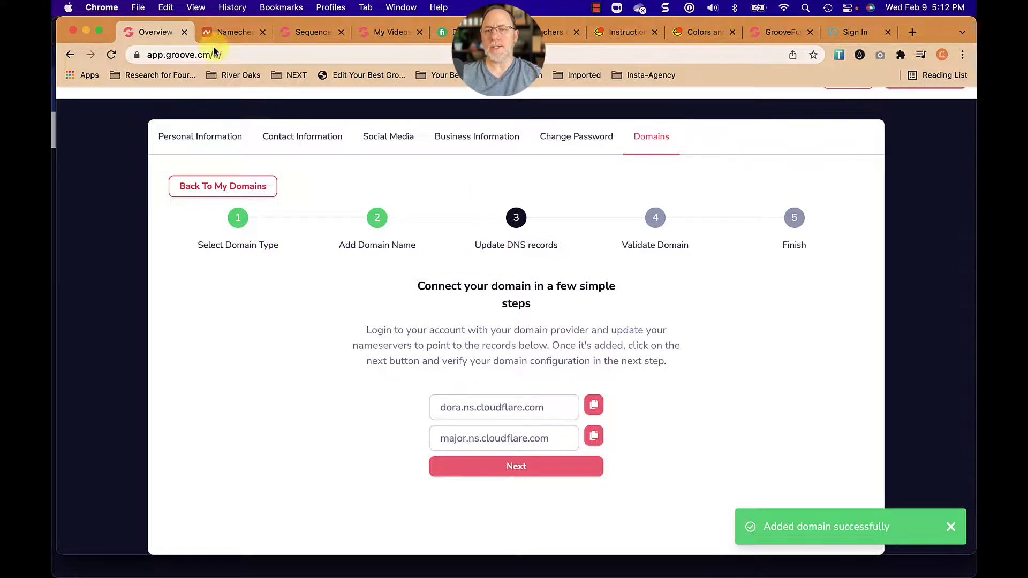
Close the GoDaddy sign-in page and return to the Namecheap order confirmation.
{"action": "left_click", "coordinate": [230, 33]}
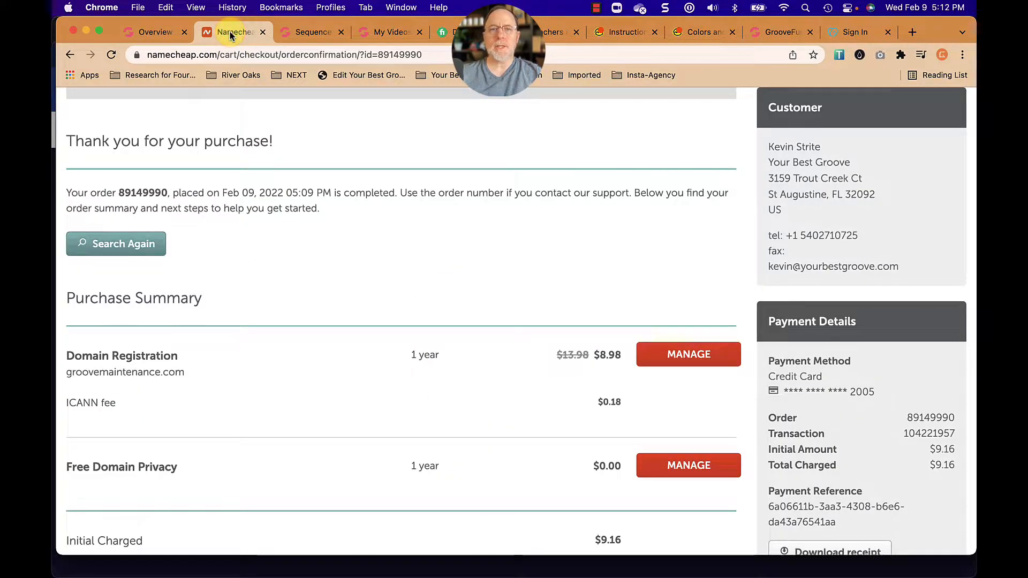
{"action": "left_click", "coordinate": [853, 31]}
{"action": "left_click_drag", "start_coordinate": [851, 31], "coordinate": [310, 36]}
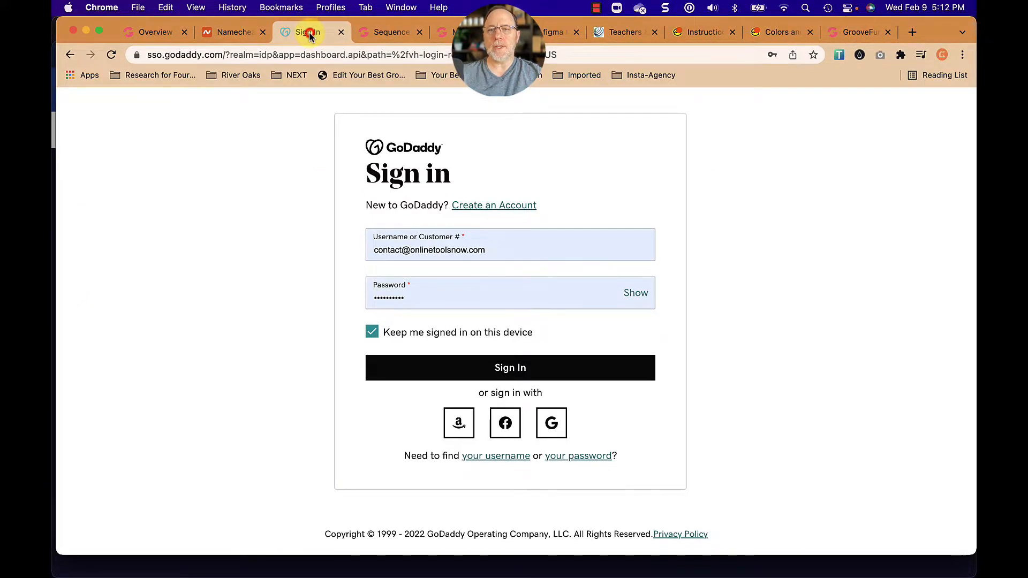
{"action": "left_click", "coordinate": [339, 32]}
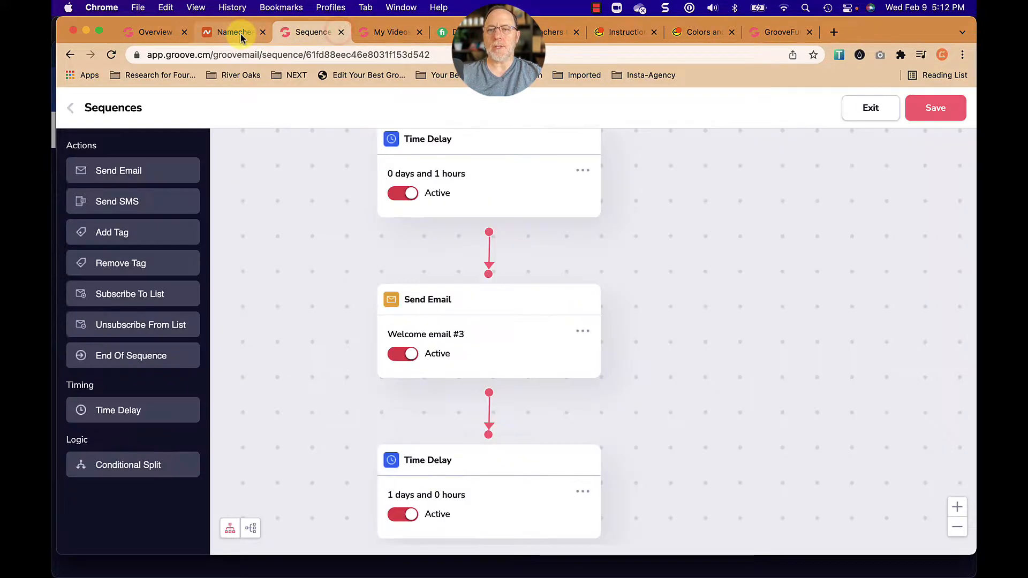
{"action": "left_click", "coordinate": [240, 34]}
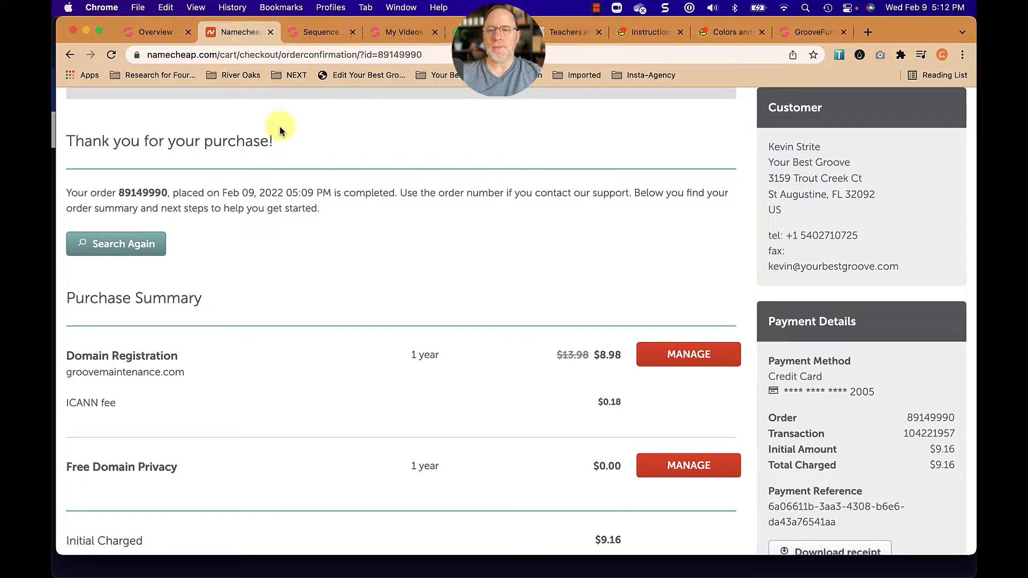
Read Groove's instructions on updating the domain provider's nameservers to connect the domain.
{"action": "left_click", "coordinate": [158, 35]}
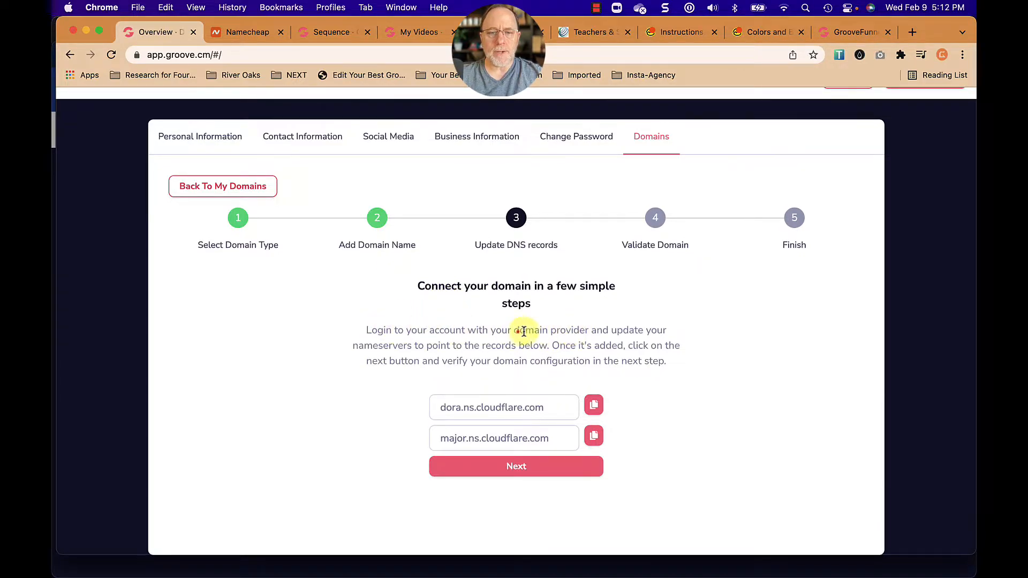
{"action": "left_click_drag", "start_coordinate": [519, 330], "coordinate": [587, 330]}
{"action": "double_click", "coordinate": [367, 345]}
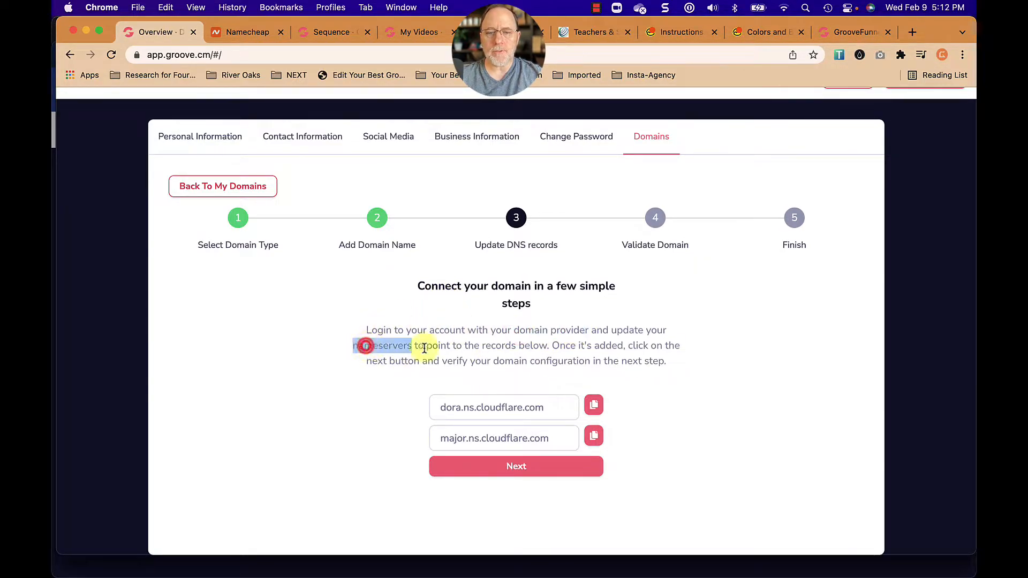
{"action": "left_click", "coordinate": [566, 357]}
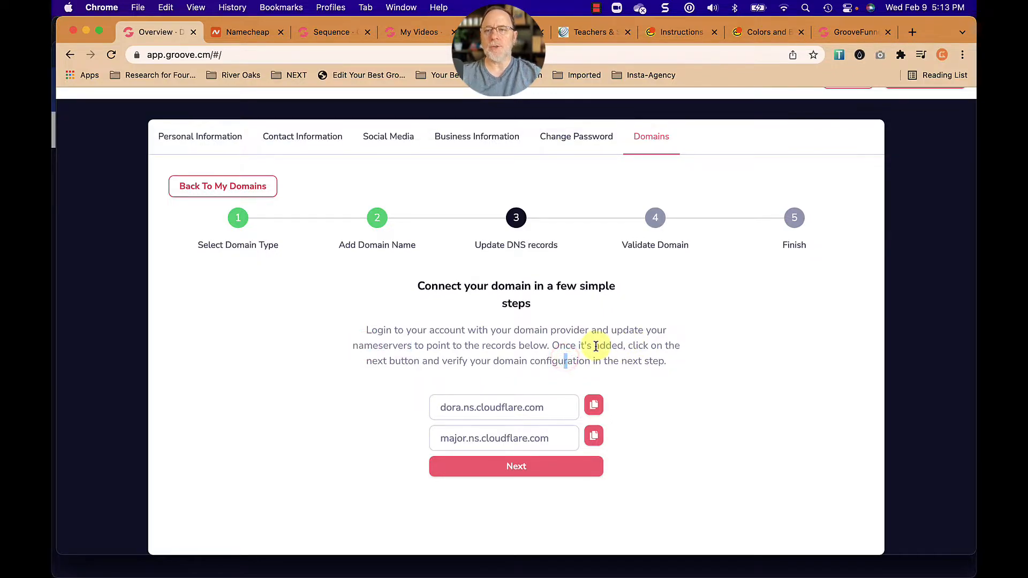
Switch to Namecheap and open the management page for the groovemaintenance.com domain registration.
{"action": "left_click", "coordinate": [250, 34]}
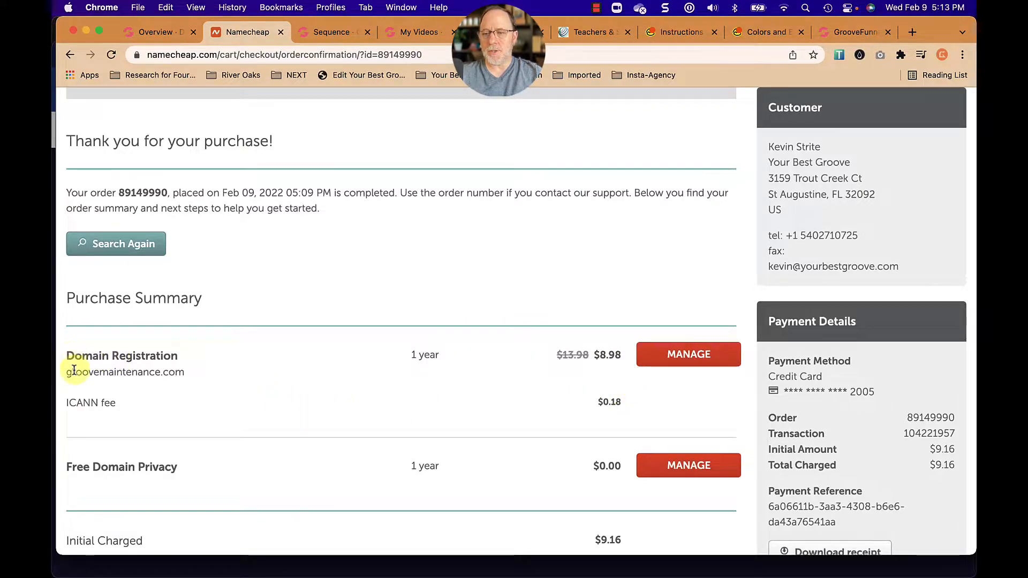
{"action": "left_click_drag", "start_coordinate": [75, 372], "coordinate": [170, 372]}
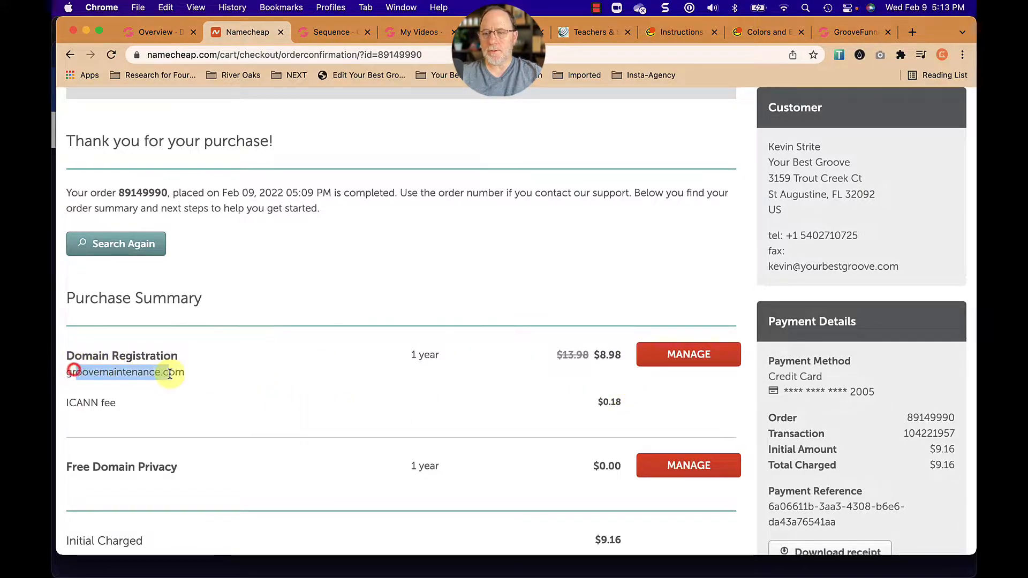
{"action": "left_click", "coordinate": [683, 356]}
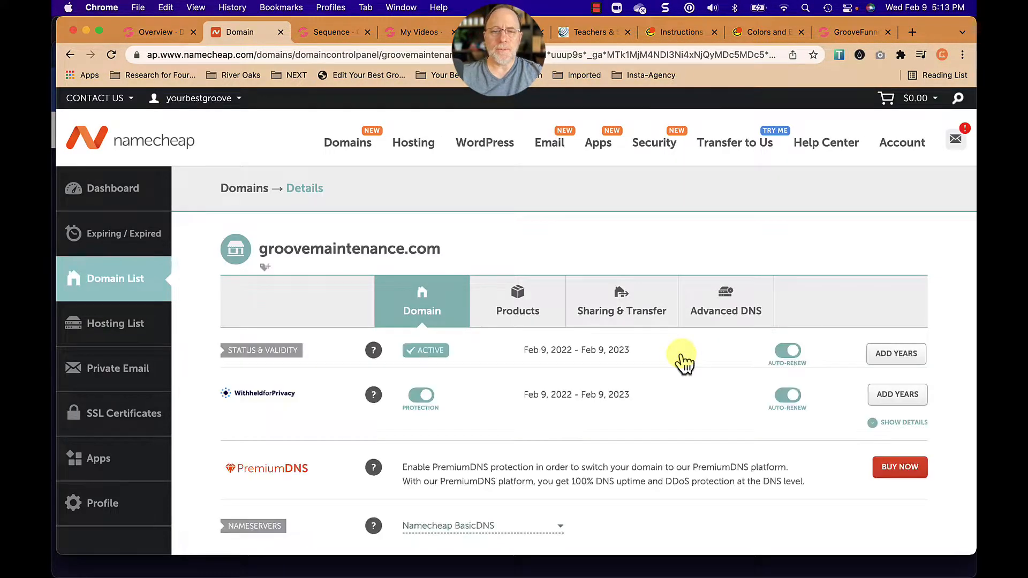
Set the domain's nameservers option to Custom DNS.
{"action": "scroll", "coordinate": [685, 378], "scroll_direction": "down", "scroll_amount": 2}
{"action": "scroll", "coordinate": [684, 377], "scroll_direction": "down", "scroll_amount": 5}
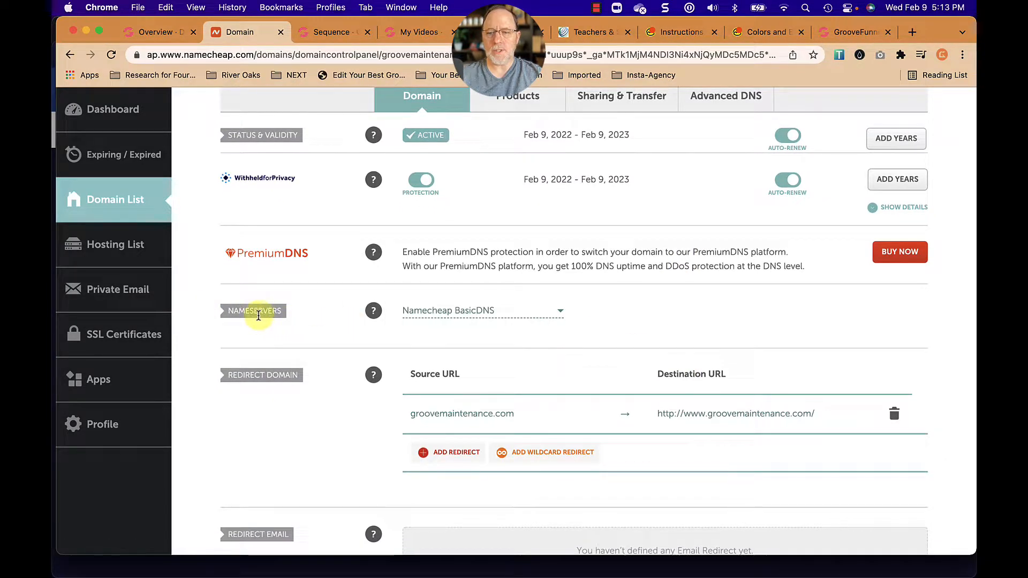
{"action": "left_click", "coordinate": [558, 311]}
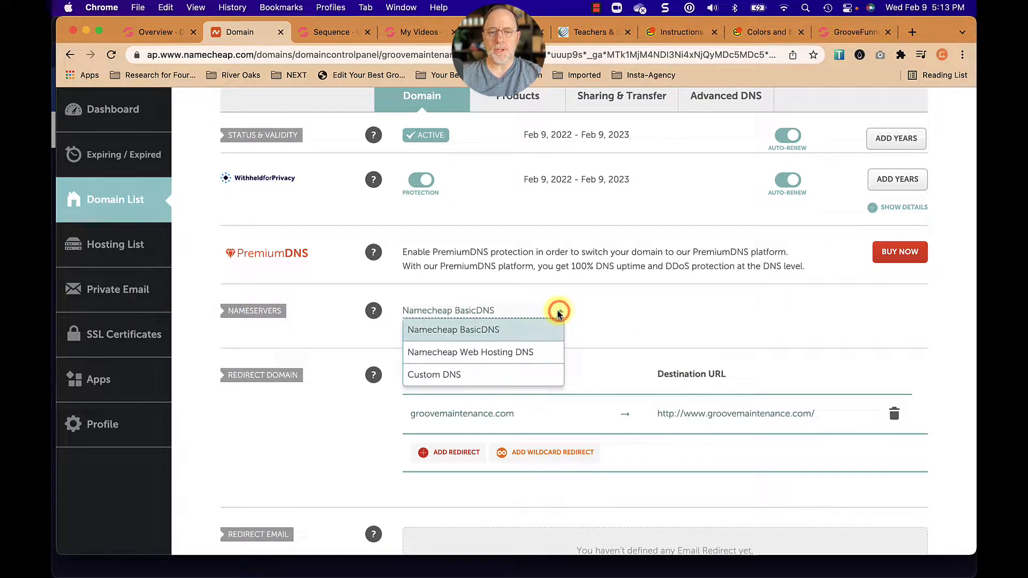
{"action": "left_click", "coordinate": [452, 377]}
{"action": "left_click", "coordinate": [431, 344]}
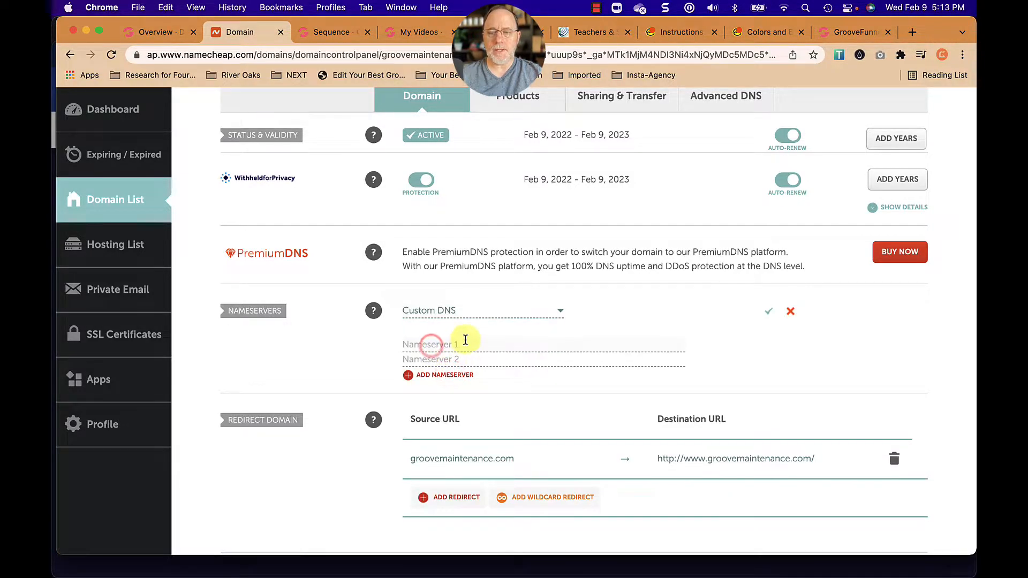
Copy the nameserver dora.ns.cloudflare.com from Groove into Nameserver 1 at Namecheap.
{"action": "left_click", "coordinate": [155, 33]}
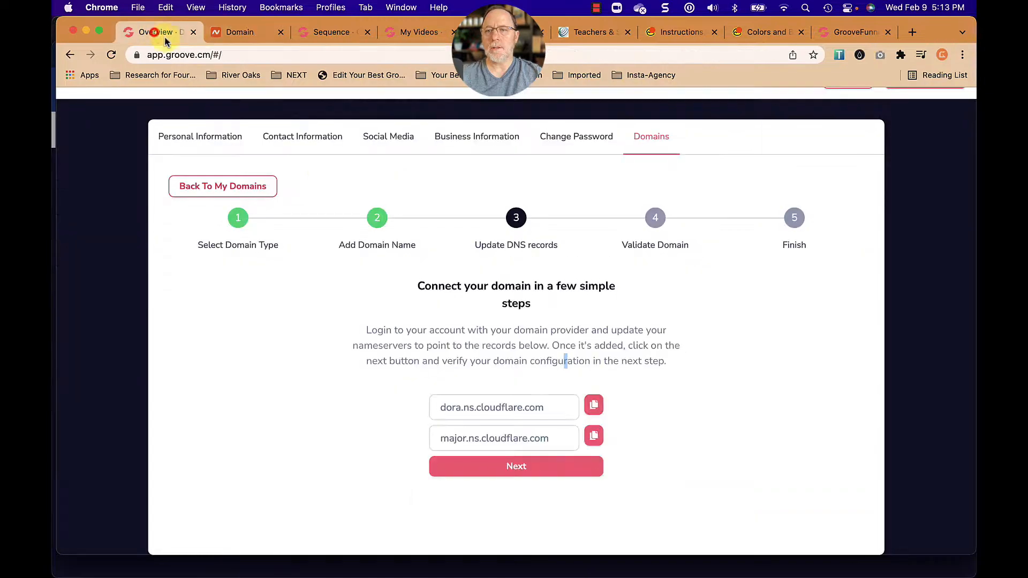
{"action": "left_click", "coordinate": [599, 406]}
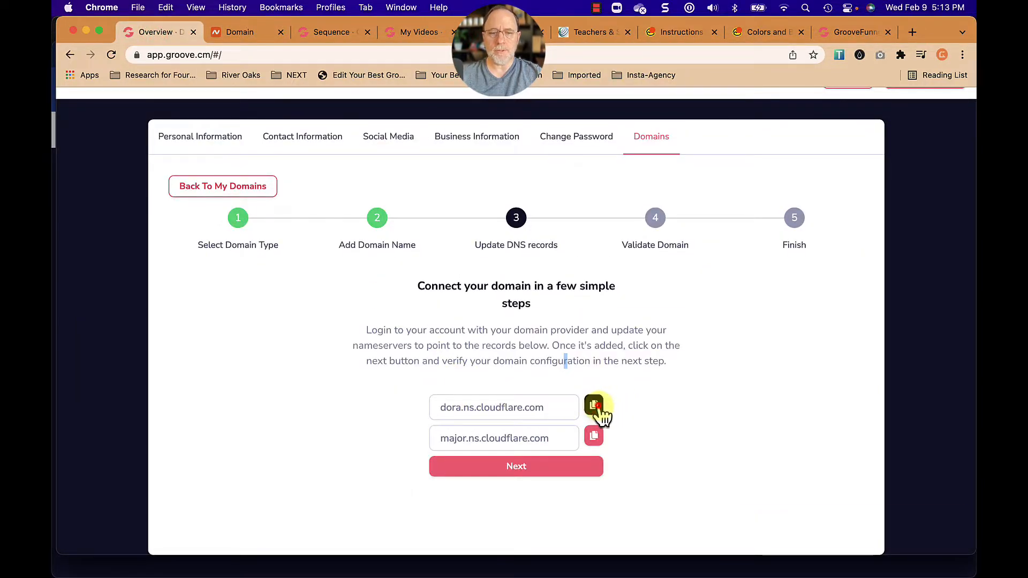
{"action": "left_click", "coordinate": [257, 35]}
{"action": "left_click", "coordinate": [481, 348]}
{"action": "key", "text": "super+v"}
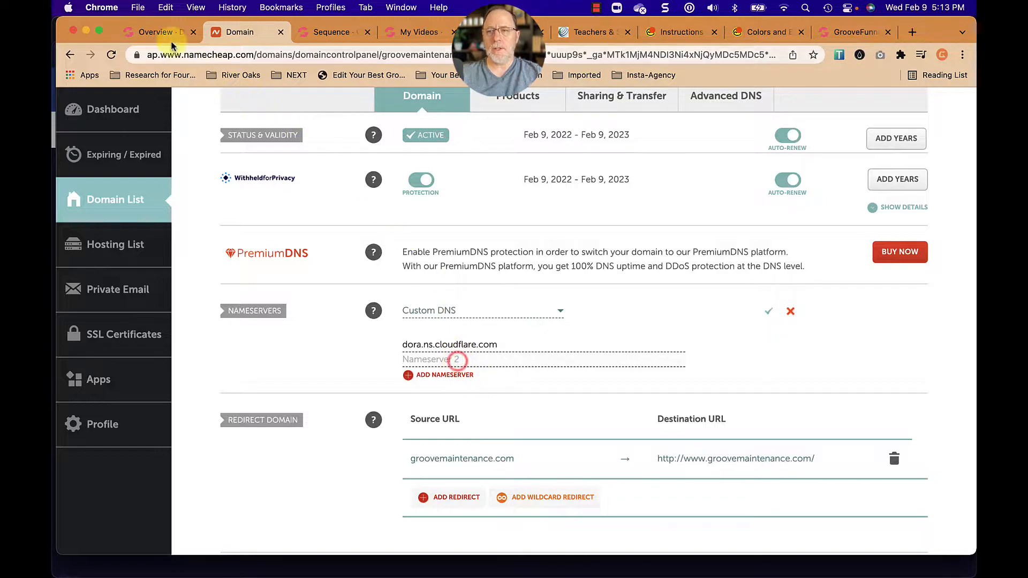
Copy the nameserver major.ns.cloudflare.com from Groove into Nameserver 2 at Namecheap and save the nameservers.
{"action": "left_click", "coordinate": [155, 32]}
{"action": "left_click", "coordinate": [603, 434]}
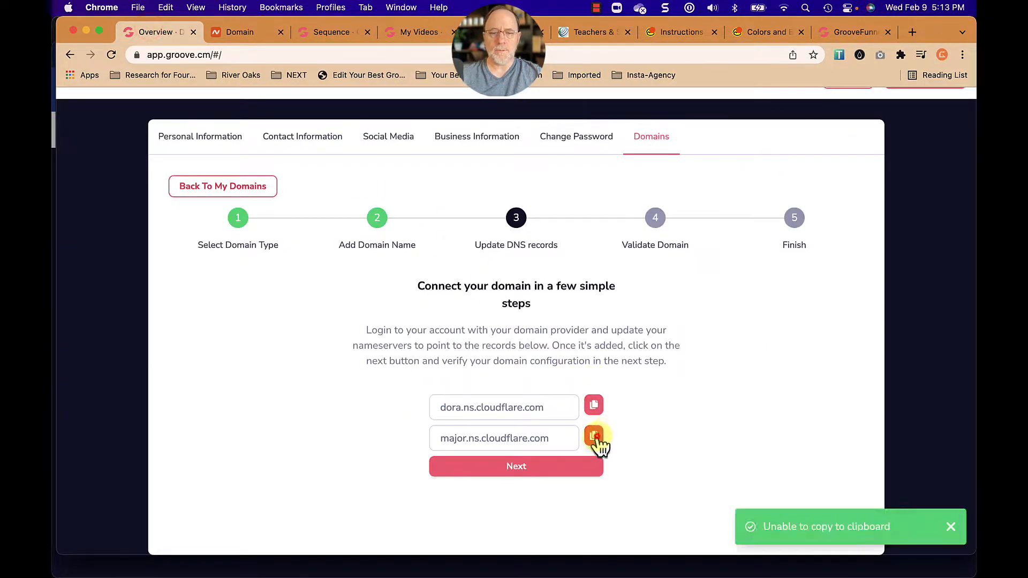
{"action": "left_click", "coordinate": [239, 32]}
{"action": "left_click", "coordinate": [479, 360]}
{"action": "key", "text": "super+v"}
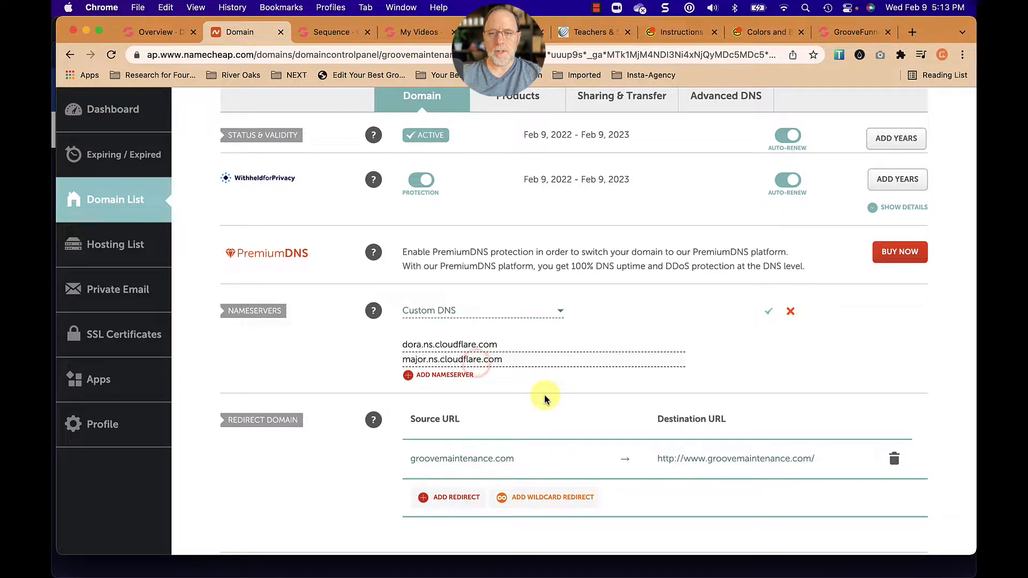
{"action": "left_click", "coordinate": [770, 310]}
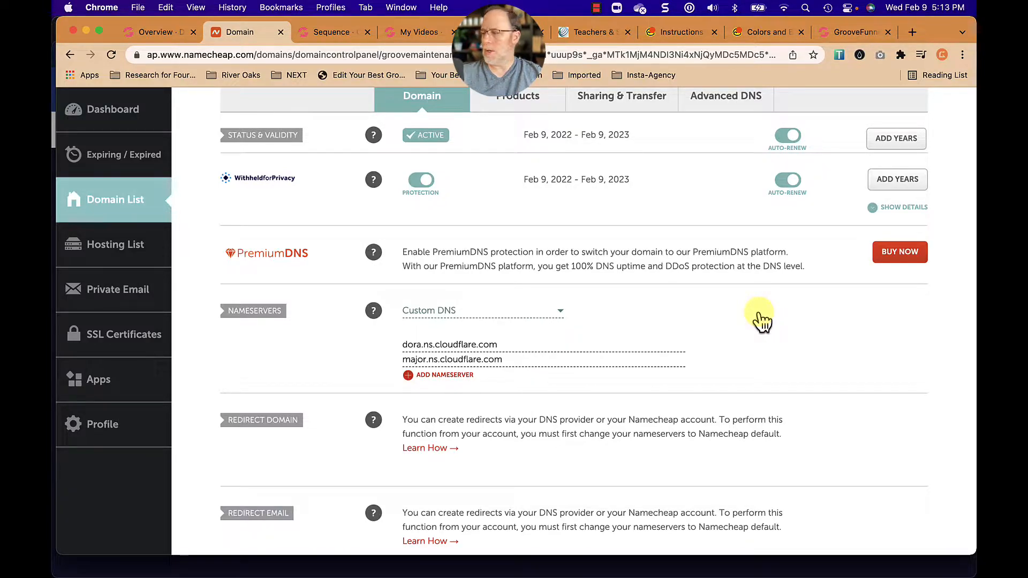
Switch to GoDaddy's Domain Manager and open the DNS management page for buildyouronlinebusinesses.com.
{"action": "key", "text": "super+Tab"}
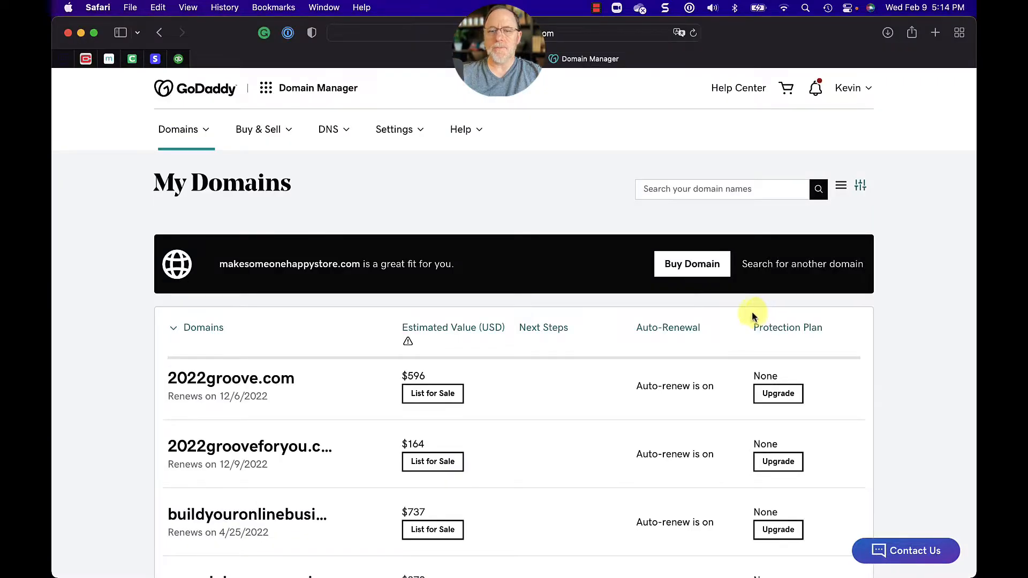
{"action": "scroll", "coordinate": [536, 382], "scroll_direction": "down", "scroll_amount": 5}
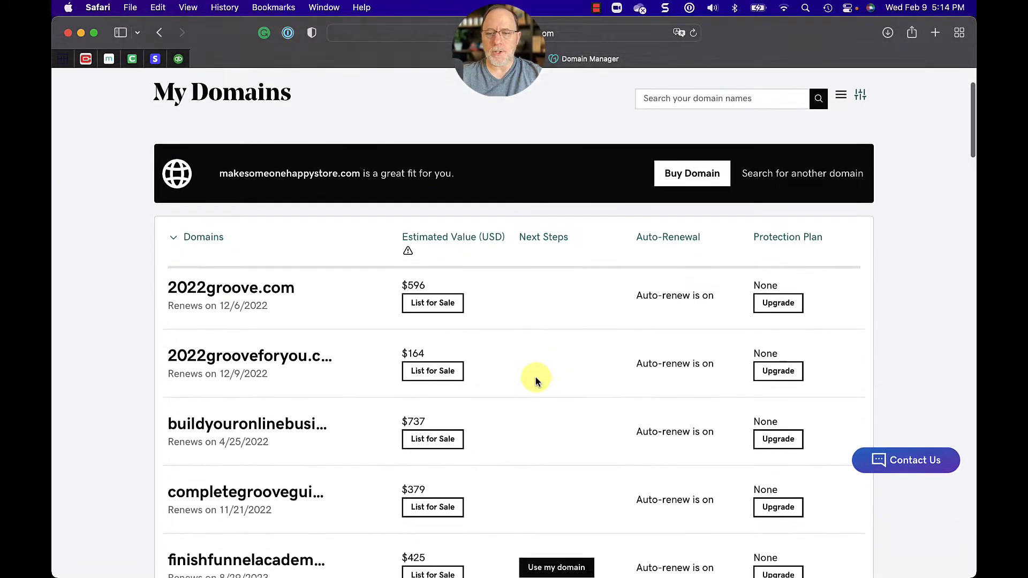
{"action": "scroll", "coordinate": [535, 381], "scroll_direction": "down", "scroll_amount": 1}
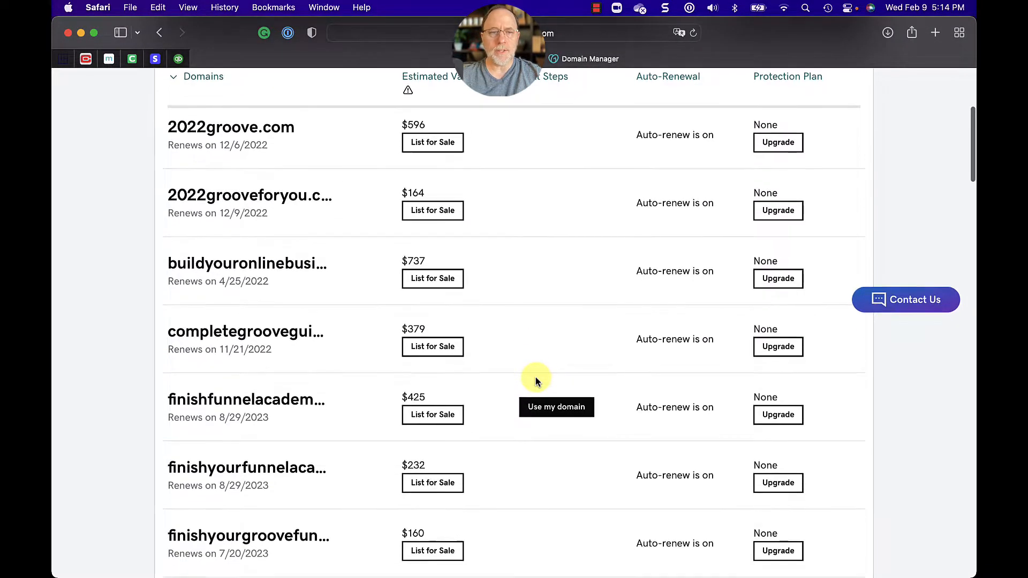
{"action": "left_click", "coordinate": [228, 264]}
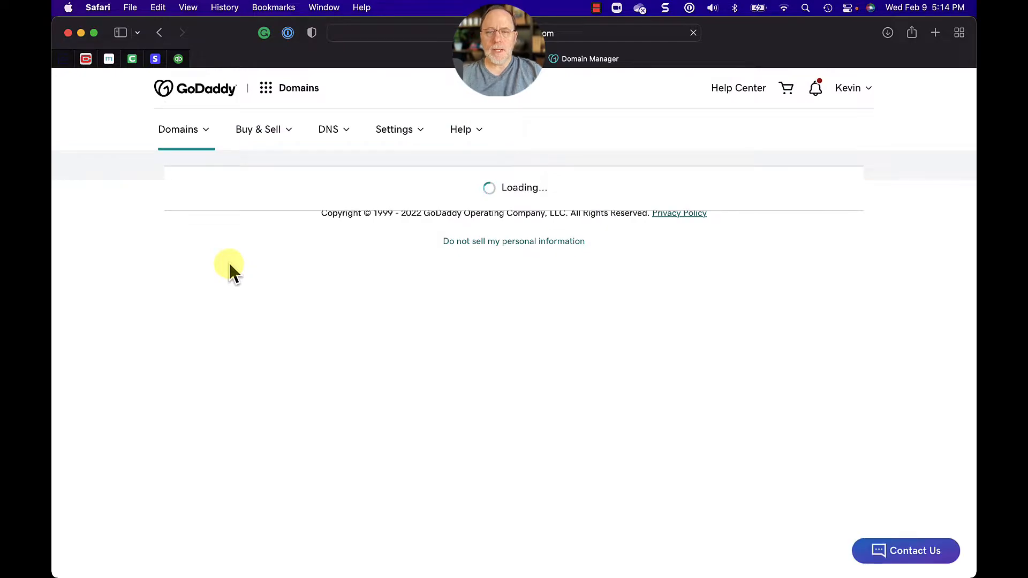
{"action": "scroll", "coordinate": [580, 366], "scroll_direction": "down", "scroll_amount": 15}
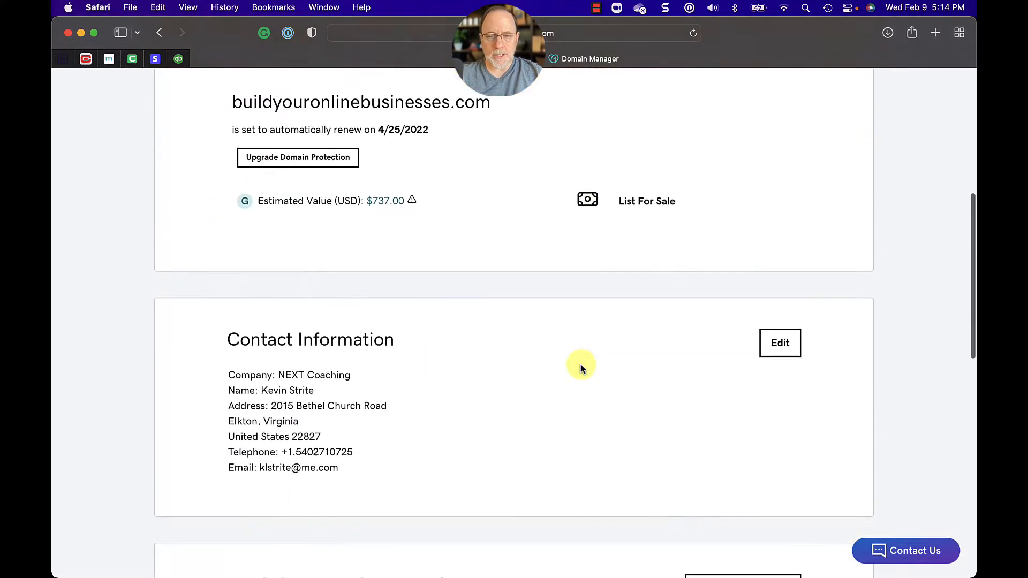
{"action": "scroll", "coordinate": [580, 365], "scroll_direction": "down", "scroll_amount": 3}
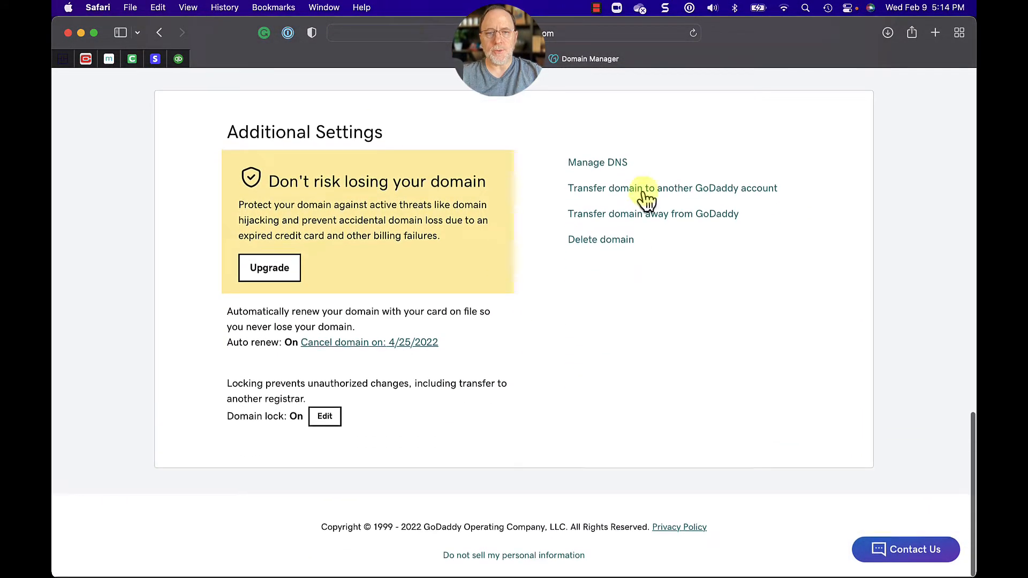
{"action": "left_click", "coordinate": [597, 165]}
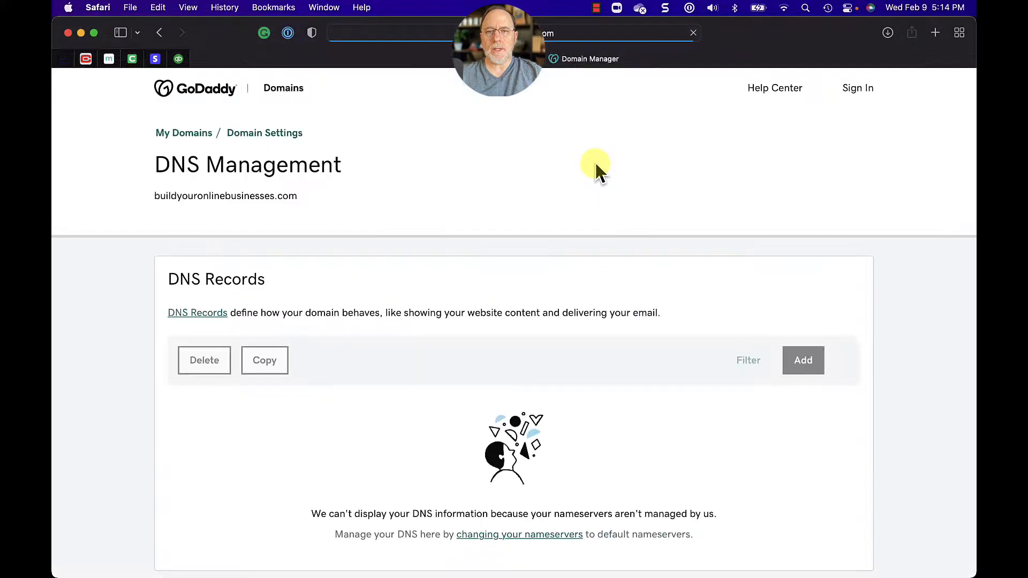
Open the domain's nameservers for editing with the option to enter custom ones, and check both nameserver entries.
{"action": "scroll", "coordinate": [527, 291], "scroll_direction": "down", "scroll_amount": 10}
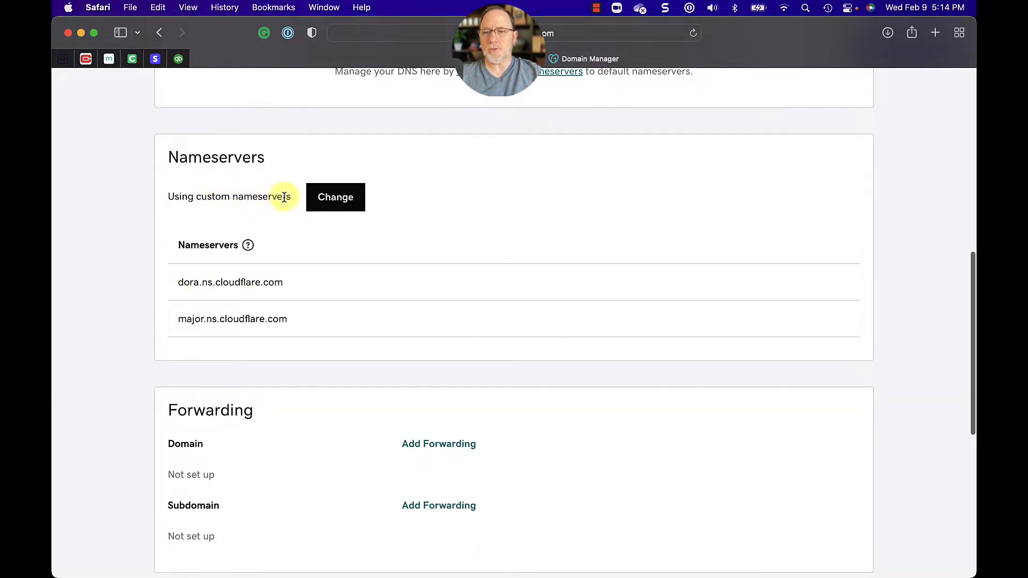
{"action": "left_click", "coordinate": [338, 199]}
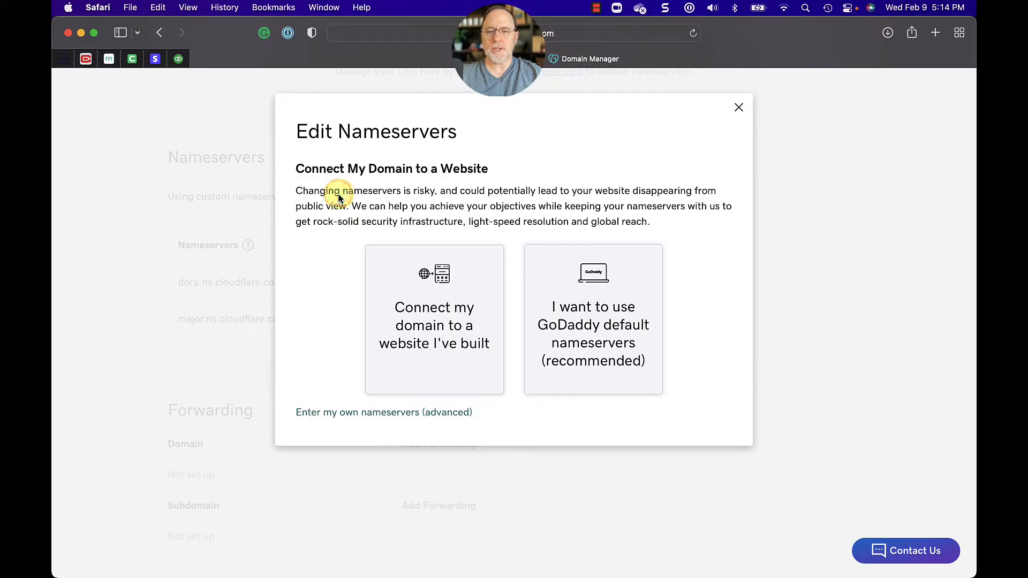
{"action": "left_click", "coordinate": [354, 413]}
{"action": "left_click", "coordinate": [472, 247]}
{"action": "left_click", "coordinate": [475, 288]}
{"action": "left_click", "coordinate": [473, 249]}
{"action": "left_click", "coordinate": [472, 287]}
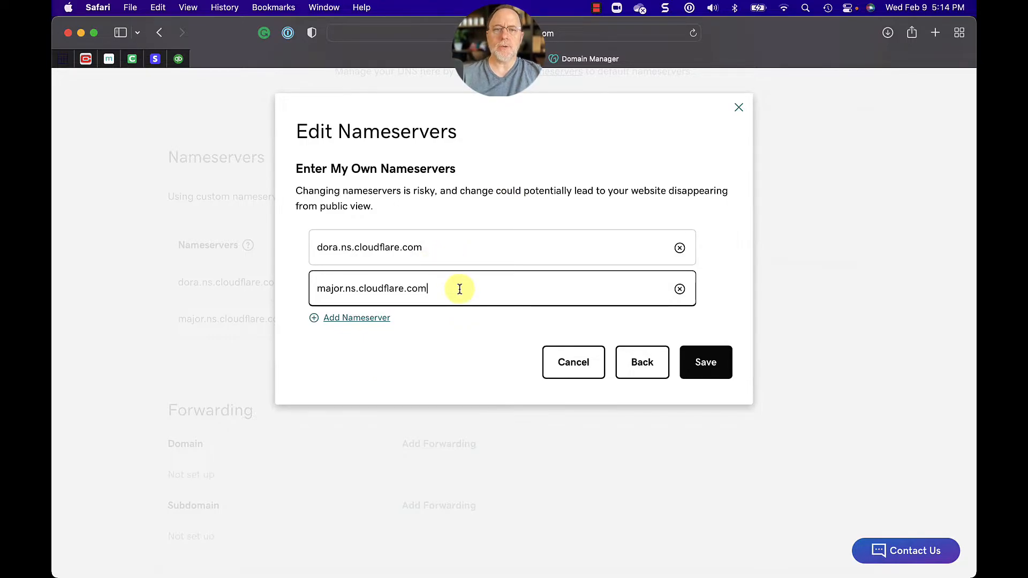
Return to Groove, validate the DNS records of groovemaintenance.com, and complete the domain connection process.
{"action": "key", "text": "super+Tab"}
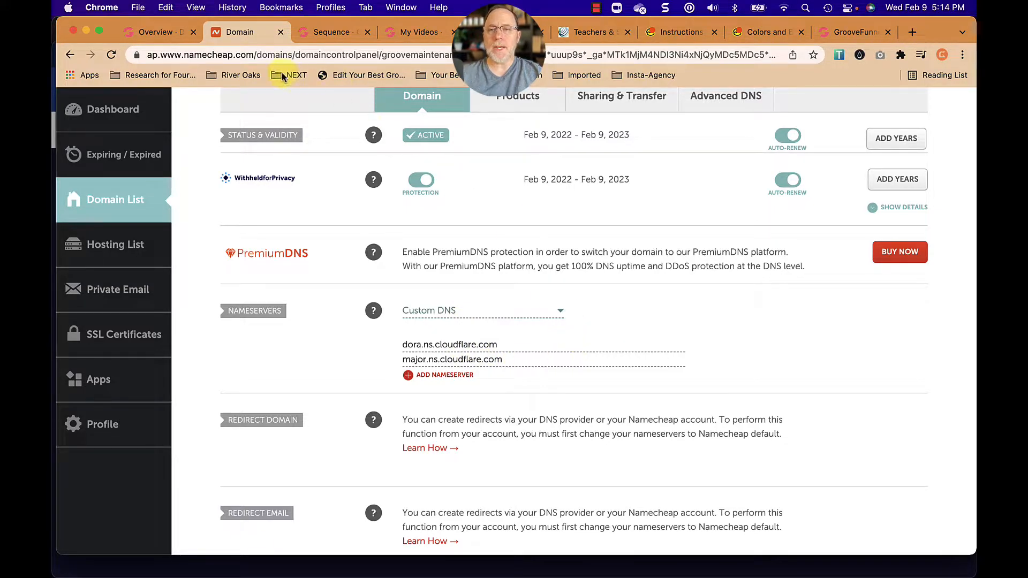
{"action": "left_click", "coordinate": [156, 33]}
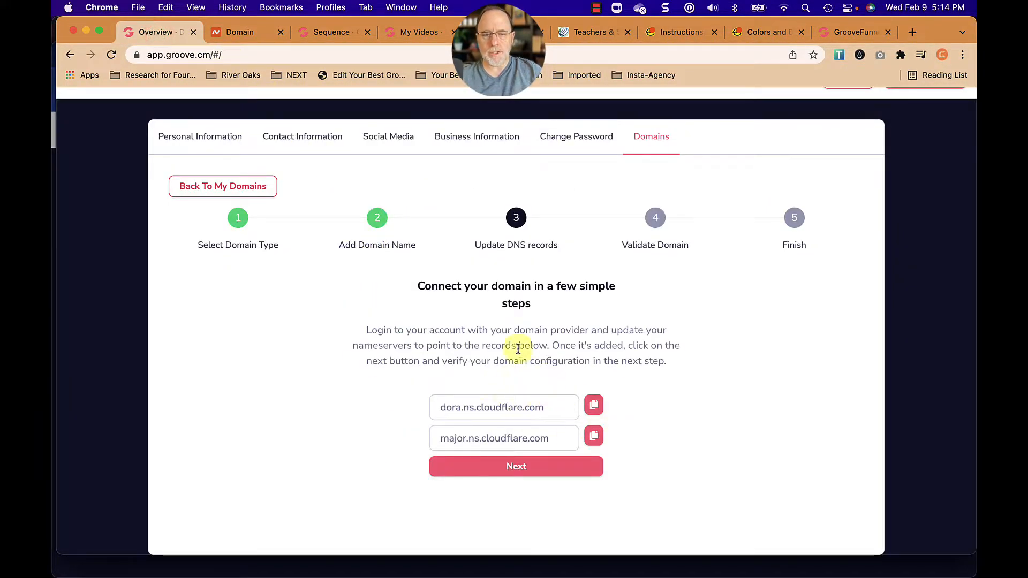
{"action": "left_click", "coordinate": [517, 469]}
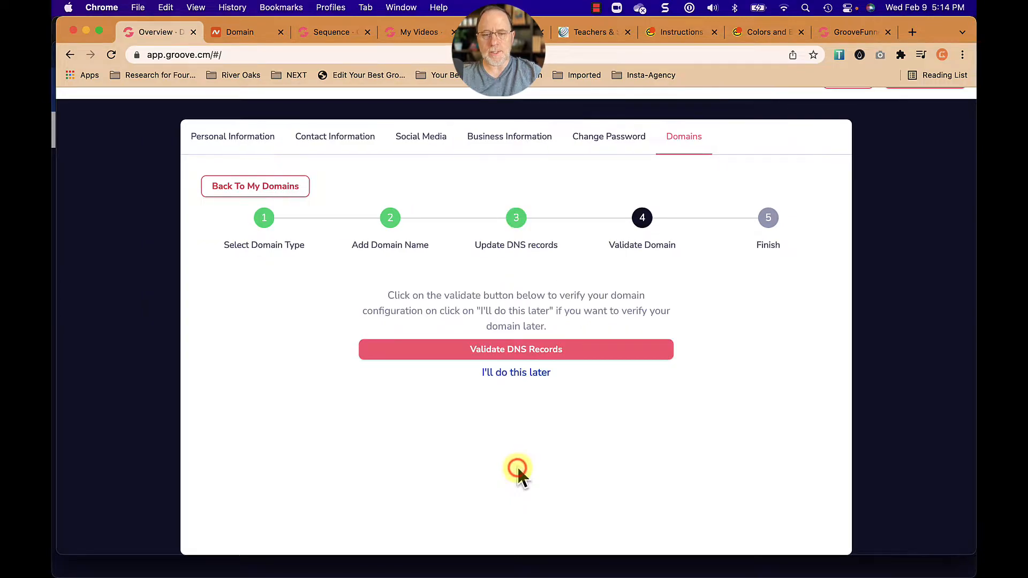
{"action": "left_click", "coordinate": [512, 351]}
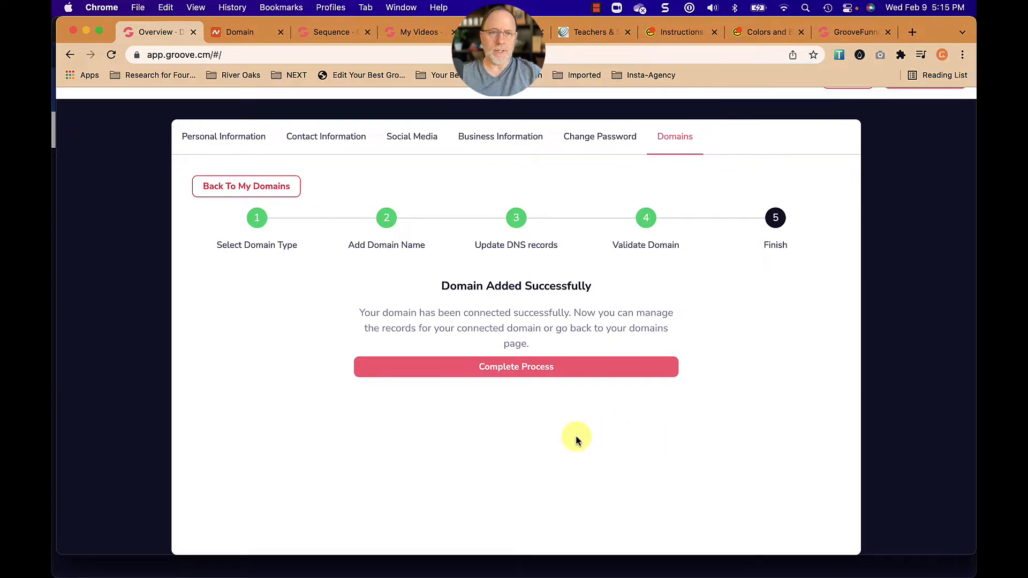
{"action": "left_click", "coordinate": [522, 378]}
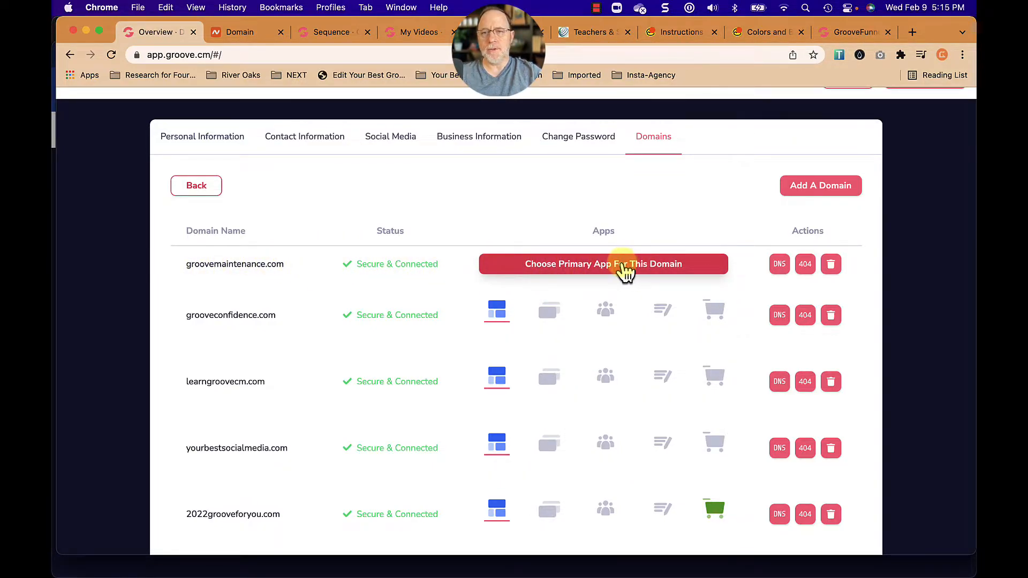
Choose GroovePages as the primary app for groovemaintenance.com and confirm the choice.
{"action": "left_click", "coordinate": [622, 270]}
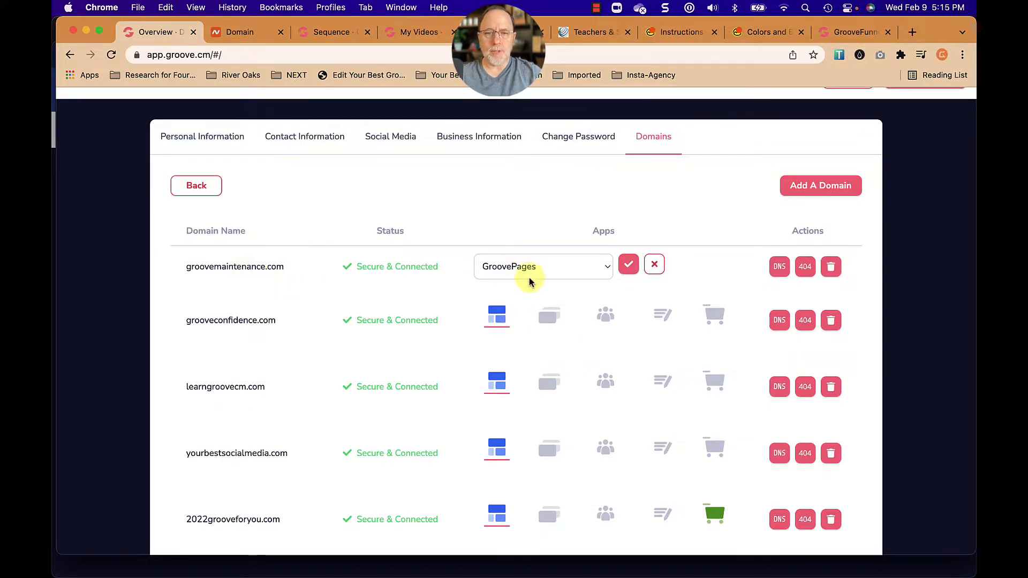
{"action": "left_click", "coordinate": [570, 270]}
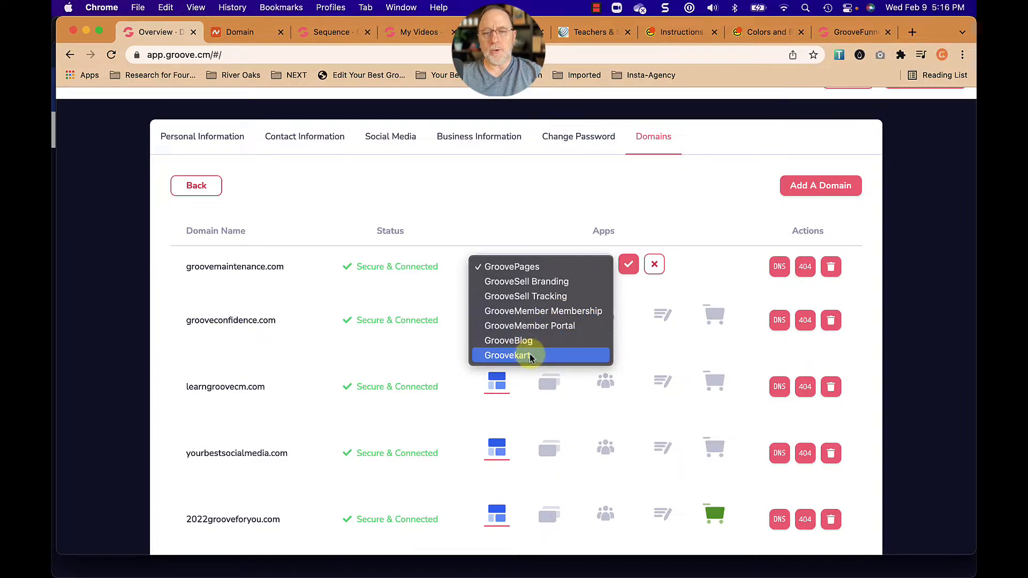
{"action": "left_click", "coordinate": [523, 268]}
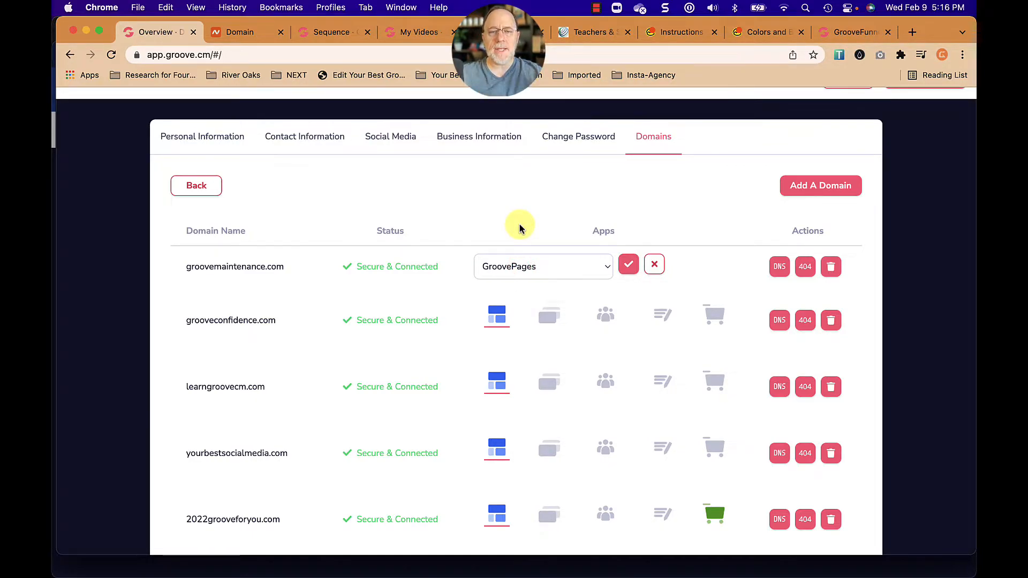
{"action": "left_click", "coordinate": [628, 264]}
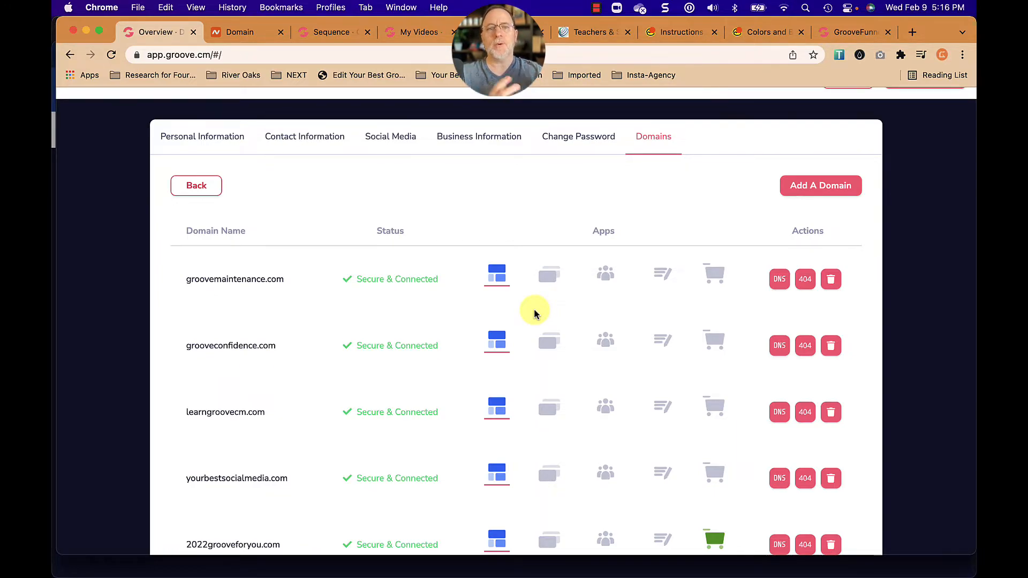
Add the GrooveKart subdomain "shop" to groovemaintenance.com and return to the domain list.
{"action": "left_click", "coordinate": [715, 273]}
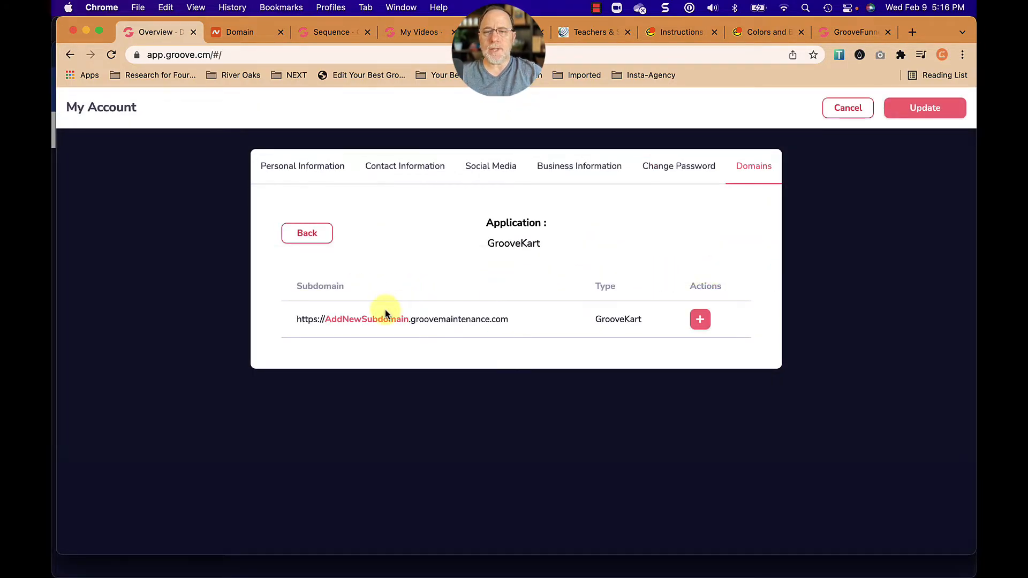
{"action": "left_click", "coordinate": [700, 320]}
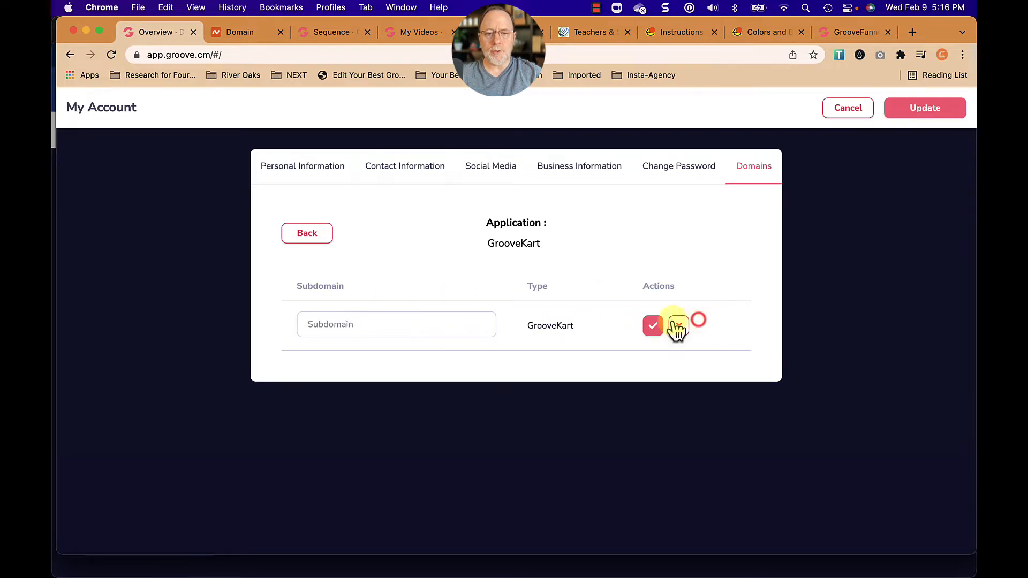
{"action": "left_click", "coordinate": [382, 328]}
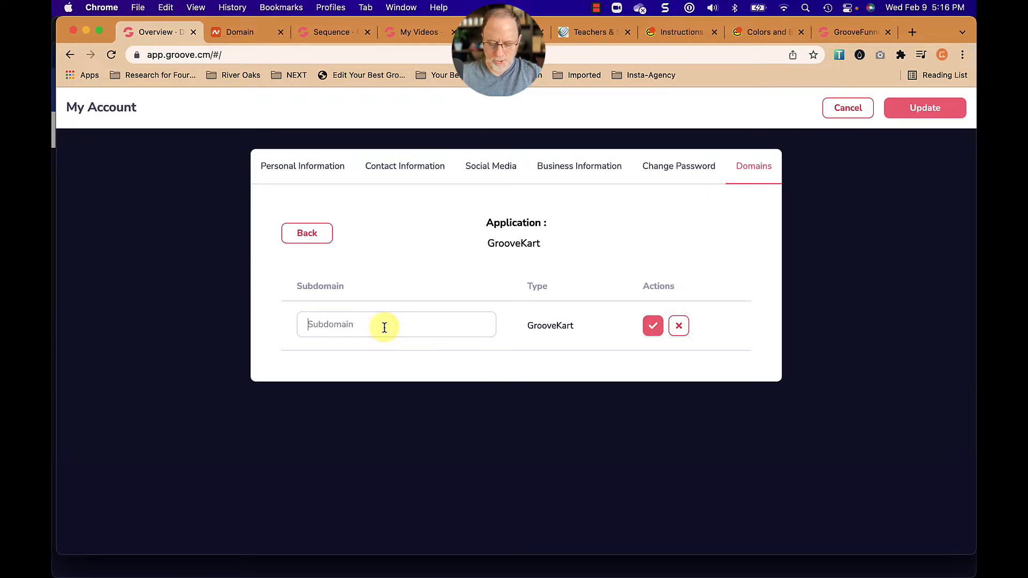
{"action": "type", "text": "shop"}
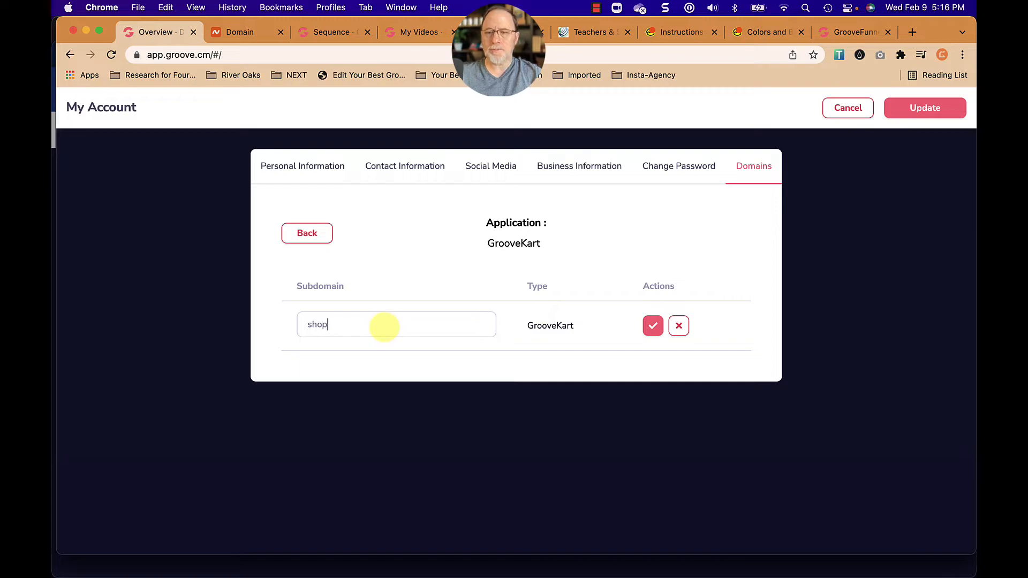
{"action": "left_click", "coordinate": [654, 328]}
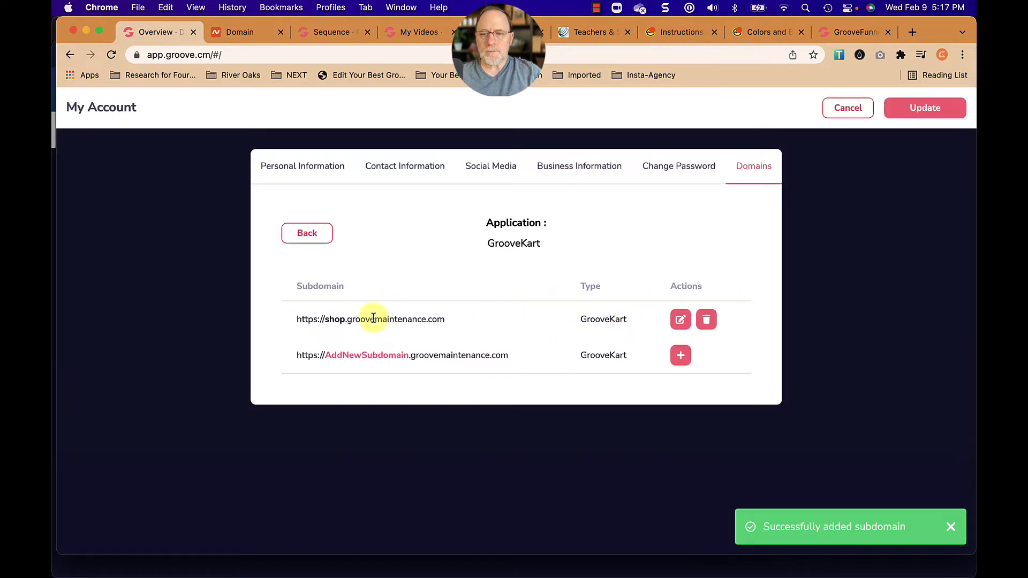
{"action": "left_click_drag", "start_coordinate": [297, 319], "coordinate": [444, 319]}
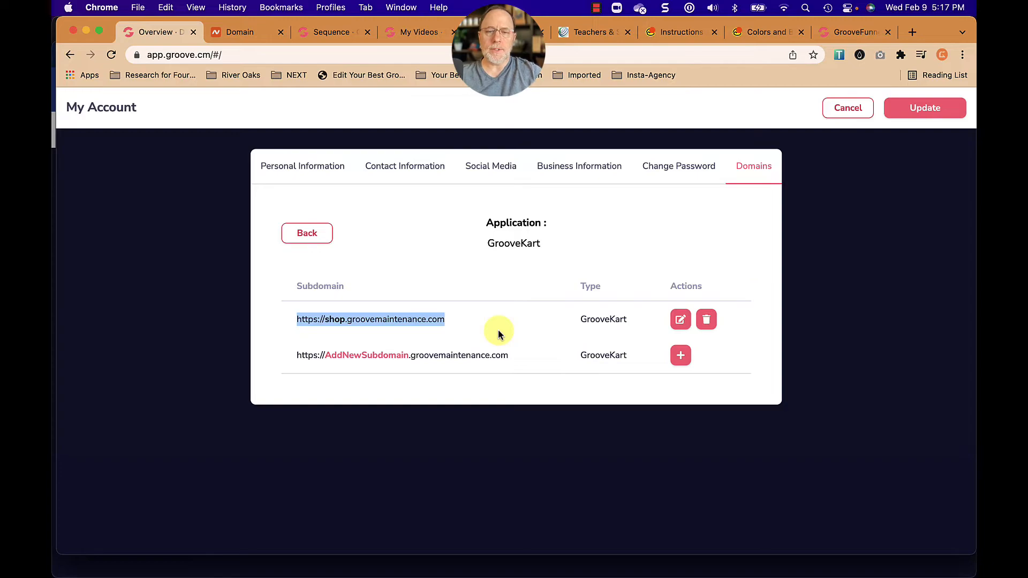
{"action": "left_click", "coordinate": [318, 233]}
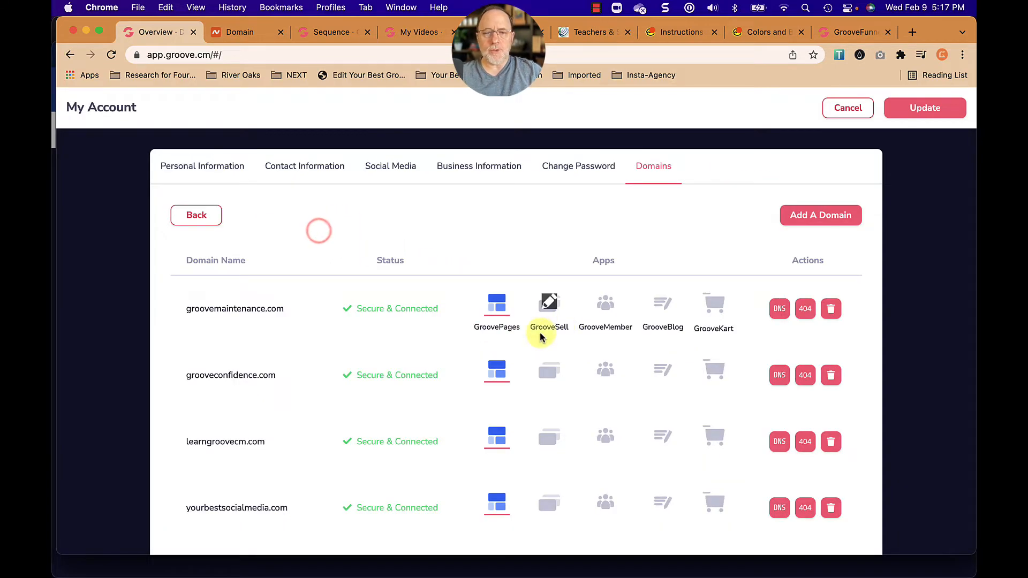
Add the GrooveBlog subdomain "blog" to groovemaintenance.com and update the account settings.
{"action": "left_click", "coordinate": [668, 303]}
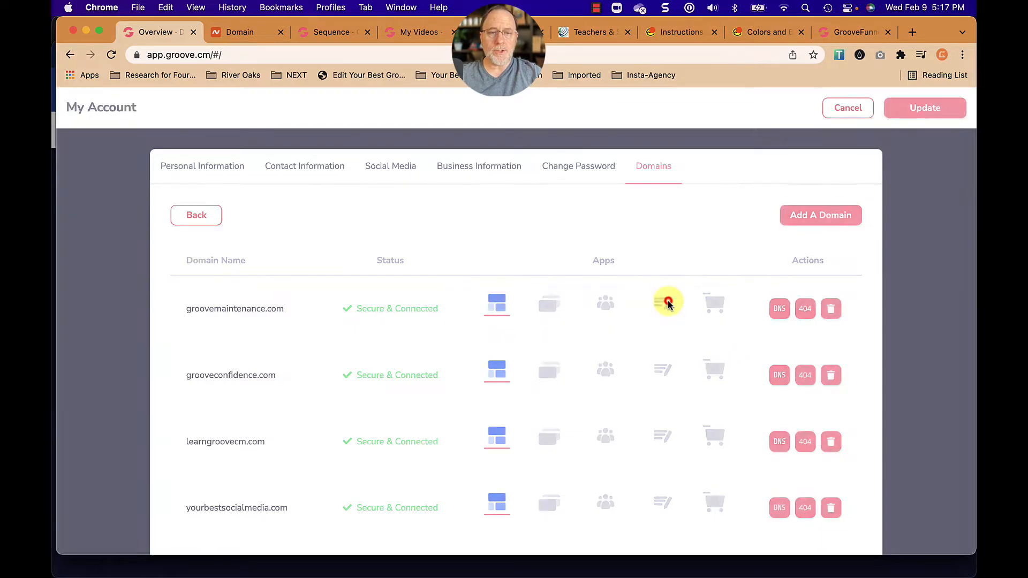
{"action": "left_click", "coordinate": [700, 324]}
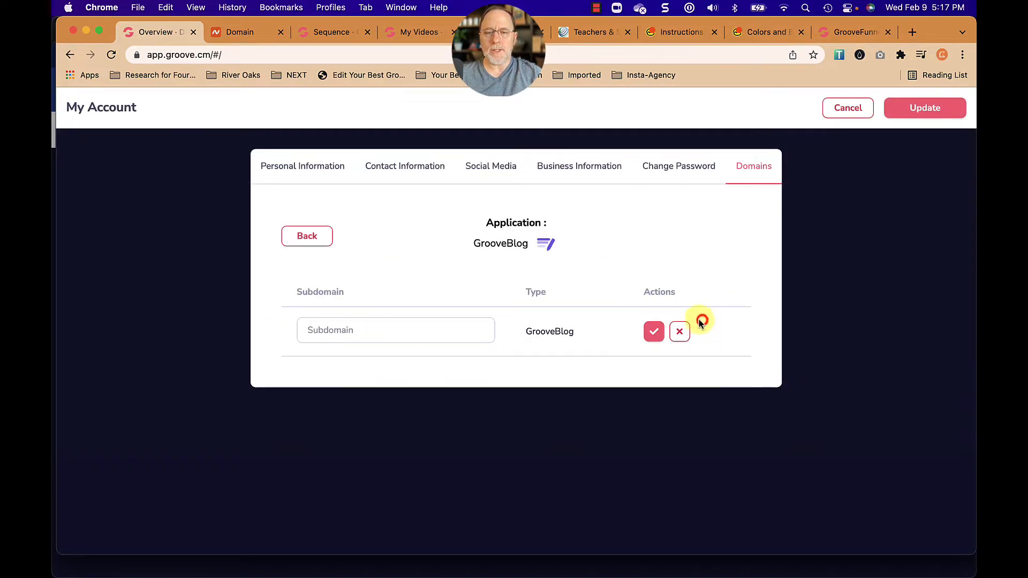
{"action": "left_click", "coordinate": [386, 331]}
{"action": "type", "text": "blog"}
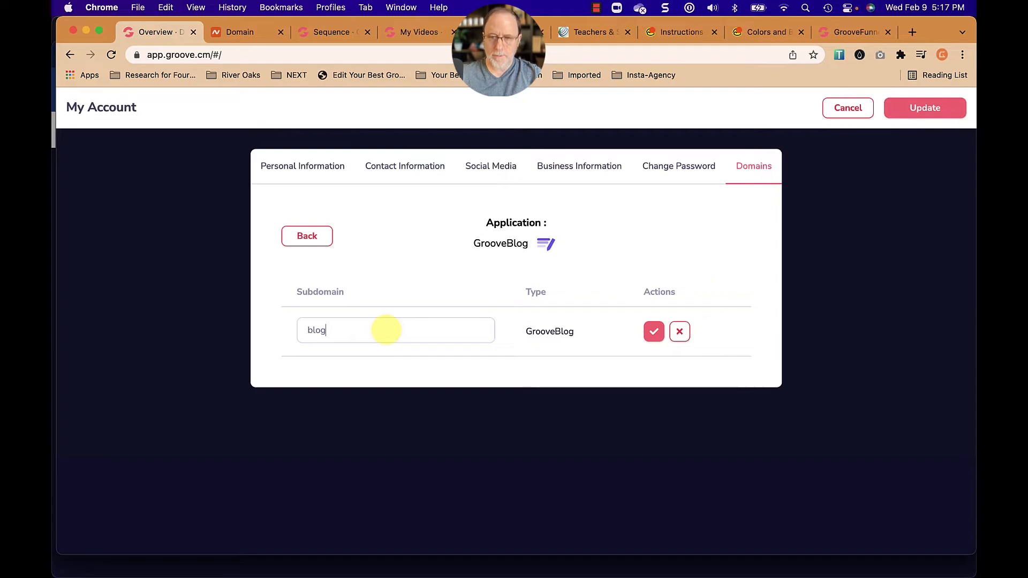
{"action": "left_click", "coordinate": [653, 332]}
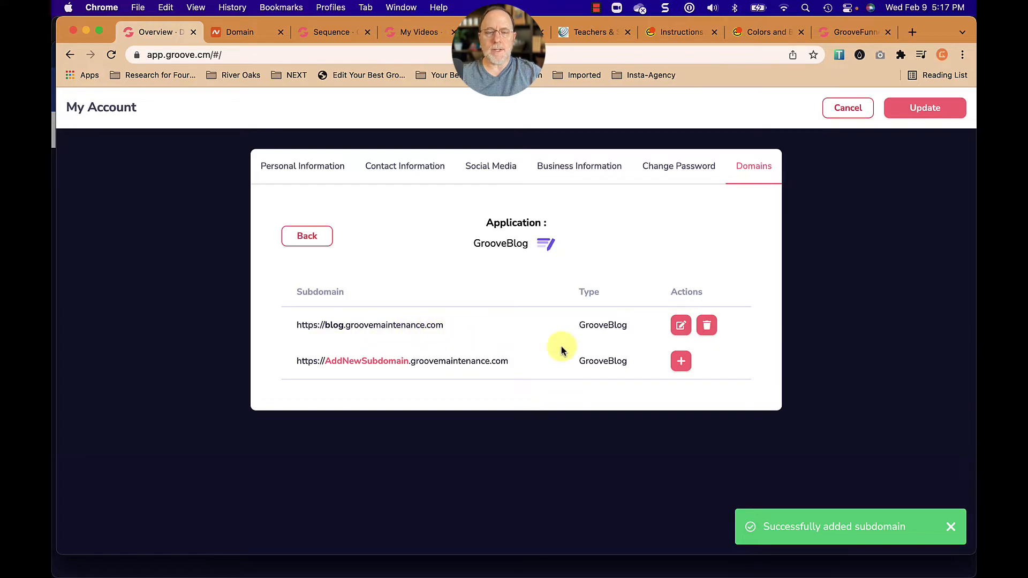
{"action": "left_click", "coordinate": [319, 237]}
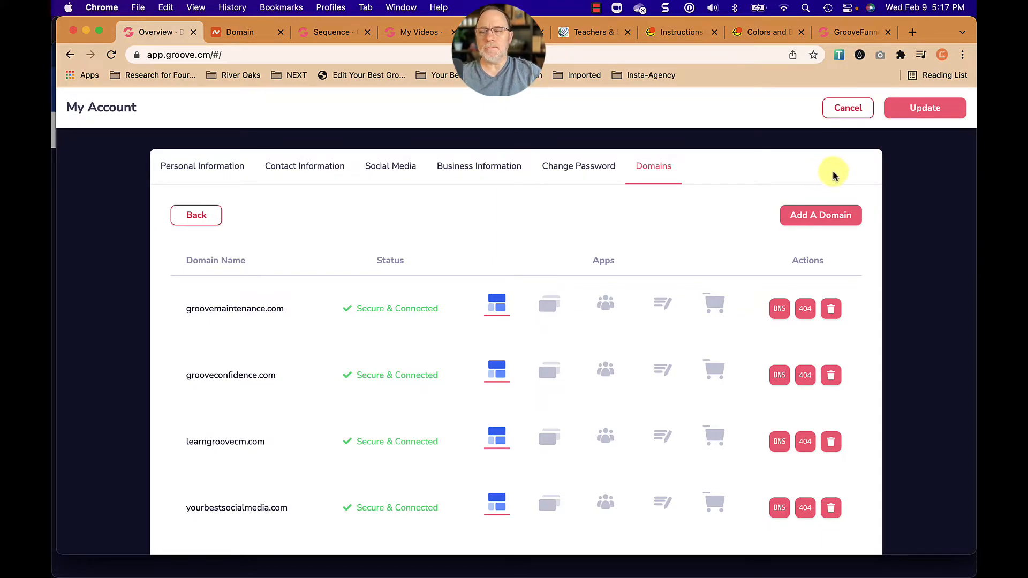
{"action": "left_click", "coordinate": [925, 111]}
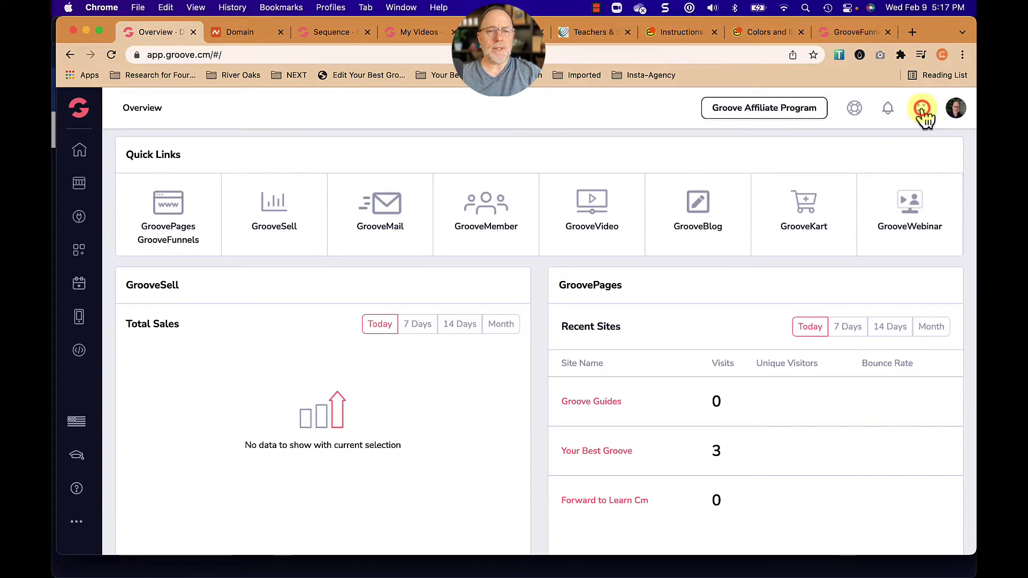
Go to the GrooveKart stores and open the admin dashboard of the Testkls store.
{"action": "left_click", "coordinate": [812, 222]}
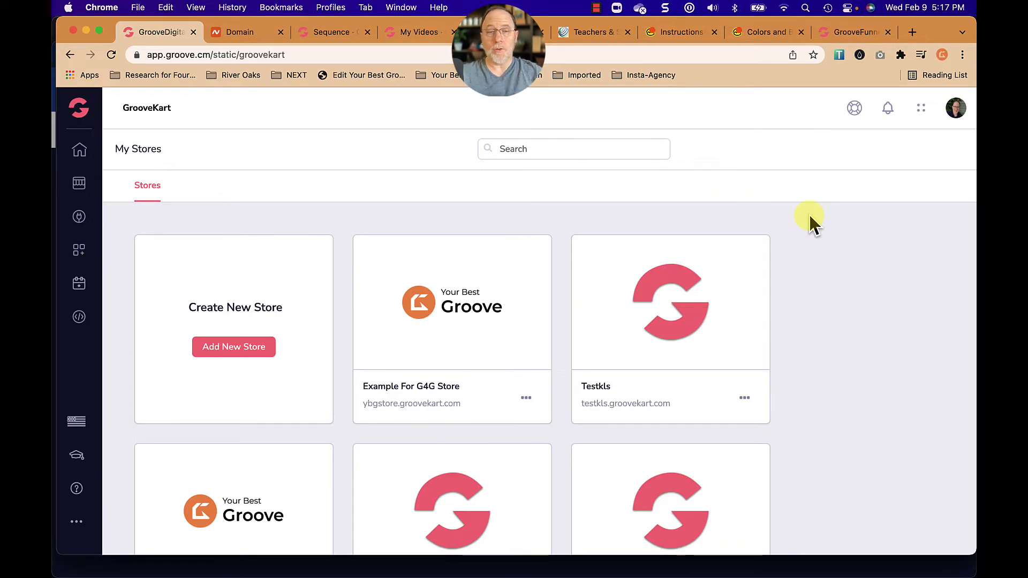
{"action": "scroll", "coordinate": [809, 219], "scroll_direction": "down", "scroll_amount": 4}
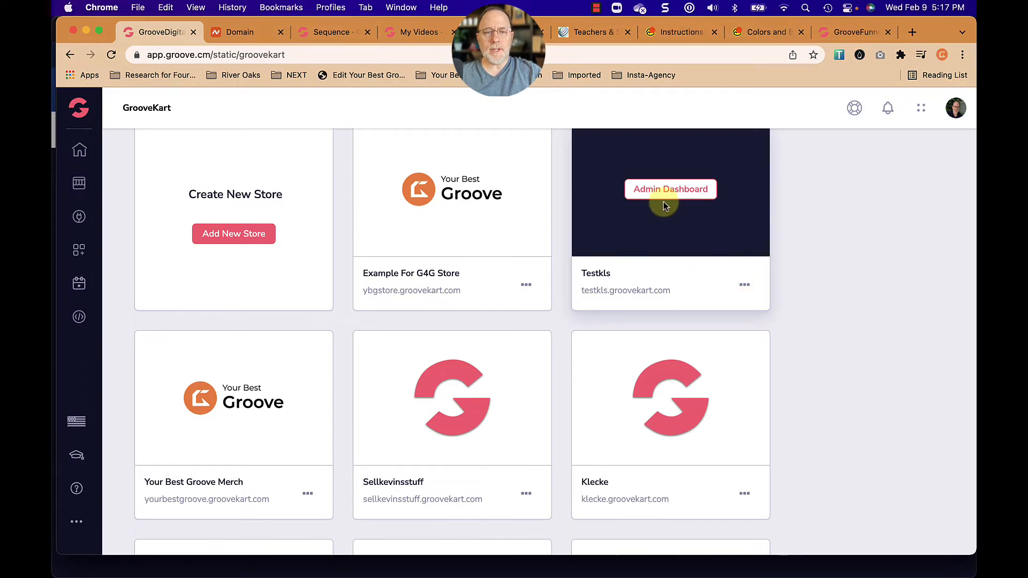
{"action": "left_click", "coordinate": [664, 192]}
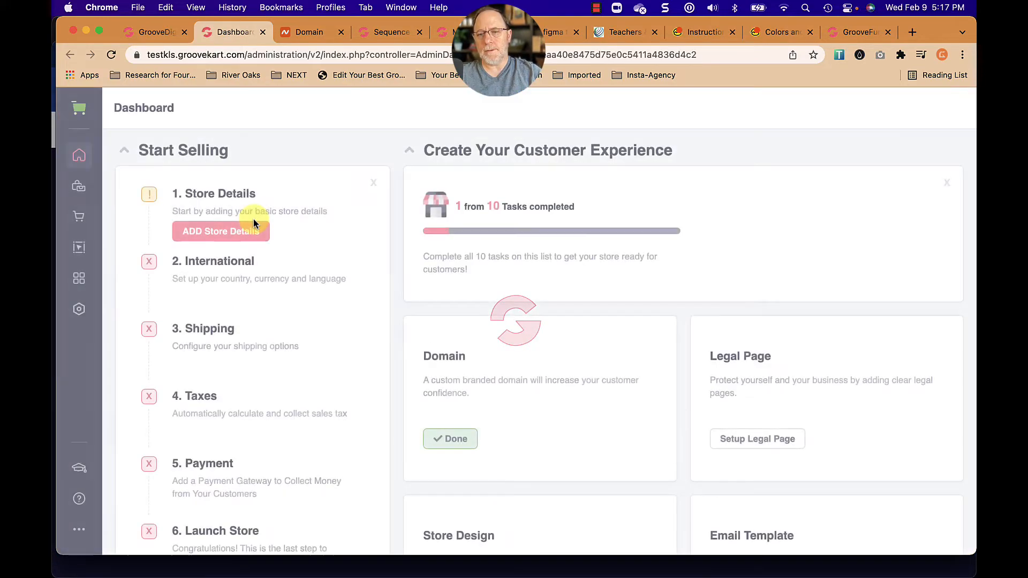
Open the store's domain settings and unlink store.2022grooveforyou.com and example.yourbestgroove.com from their stores, confirming each removal.
{"action": "left_click", "coordinate": [78, 309]}
{"action": "left_click", "coordinate": [136, 248]}
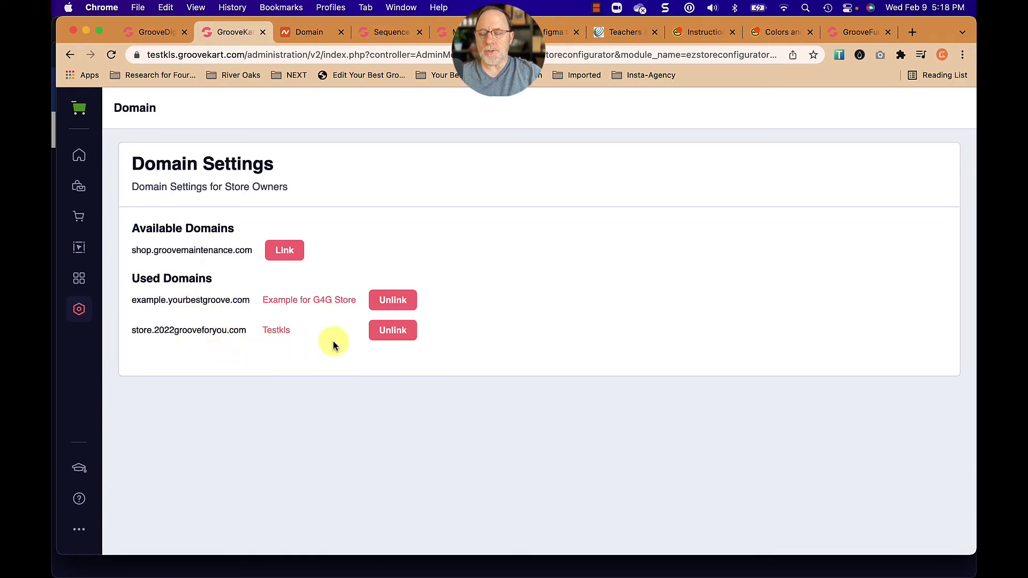
{"action": "left_click", "coordinate": [394, 331]}
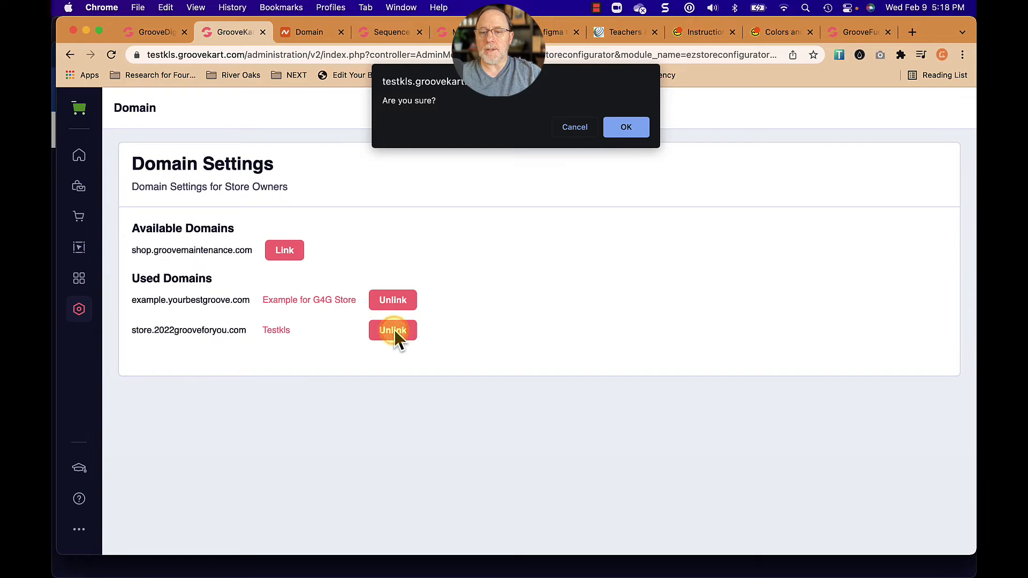
{"action": "left_click", "coordinate": [639, 130]}
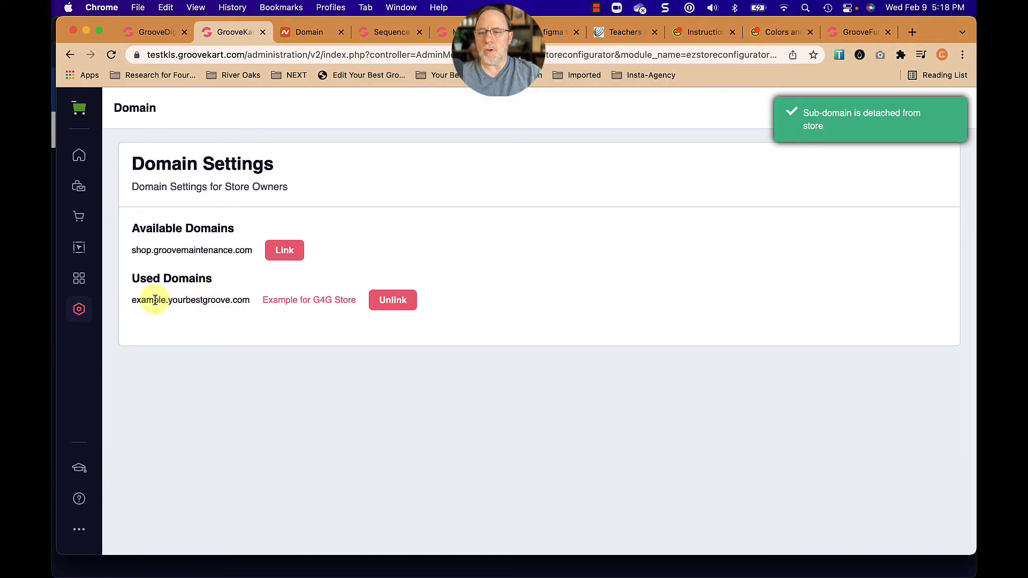
{"action": "left_click", "coordinate": [389, 309]}
{"action": "left_click", "coordinate": [630, 129]}
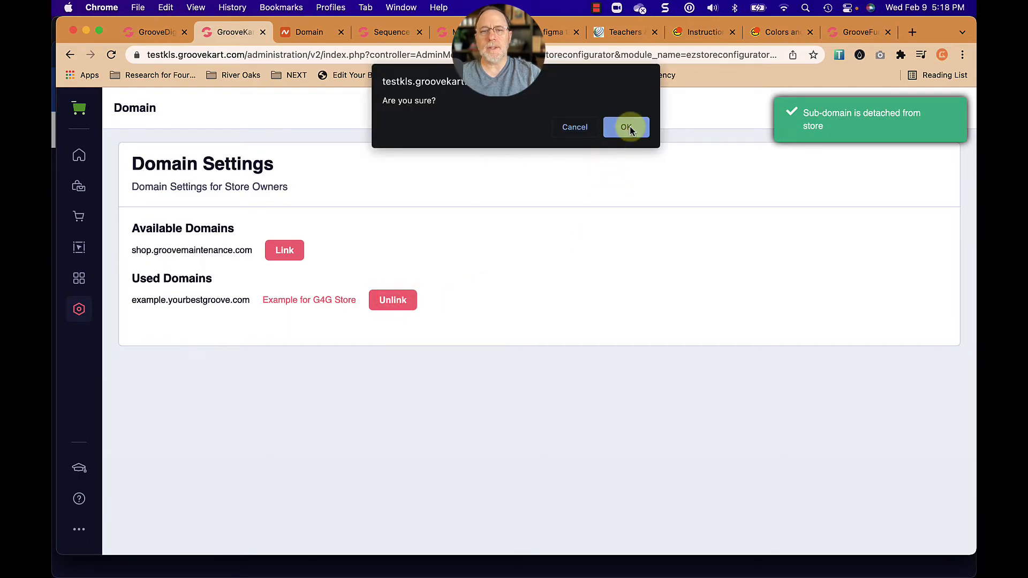
Link the available domain shop.groovemaintenance.com to the Testkls store.
{"action": "left_click", "coordinate": [130, 251]}
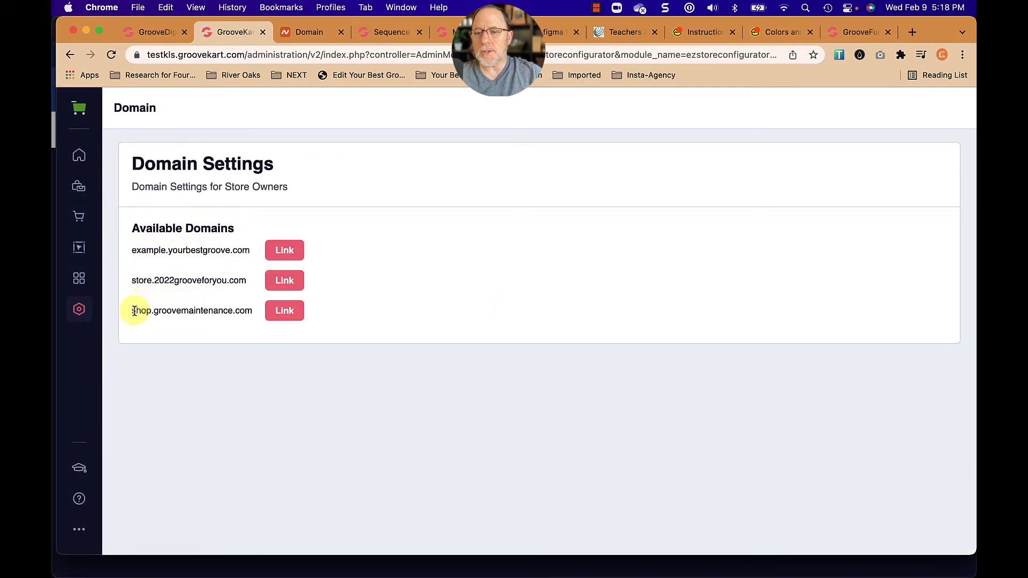
{"action": "left_click_drag", "start_coordinate": [135, 311], "coordinate": [247, 306]}
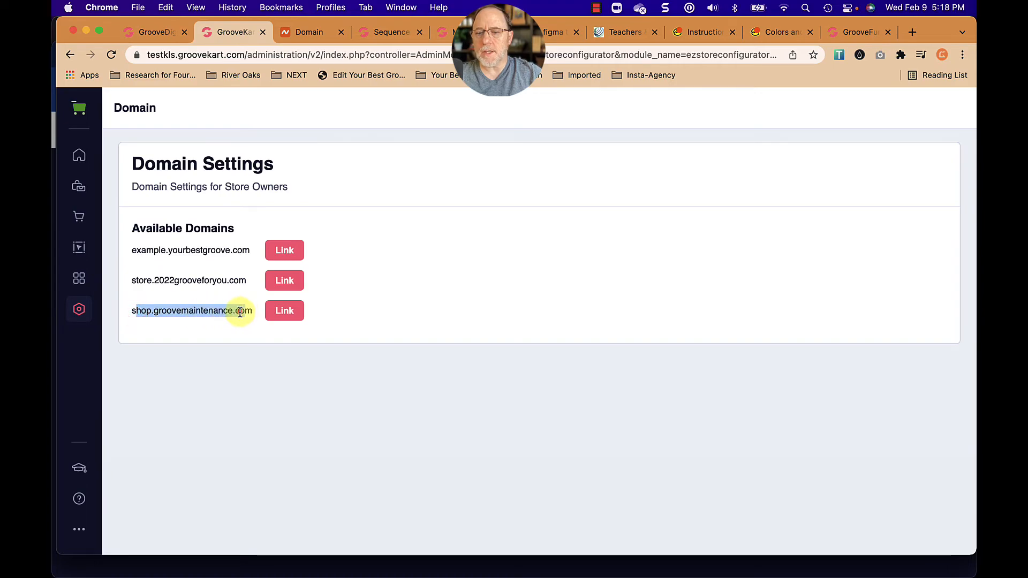
{"action": "left_click", "coordinate": [240, 312]}
{"action": "left_click", "coordinate": [284, 313]}
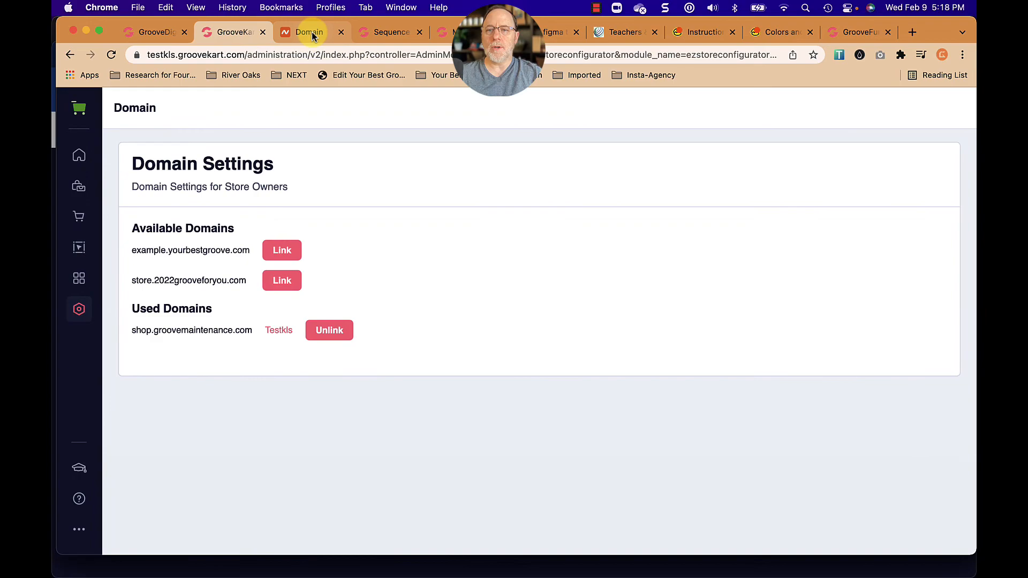
Visit shop.groovemaintenance.com in the browser tab showing Namecheap and check the storefront's home page and full web address.
{"action": "left_click", "coordinate": [308, 34]}
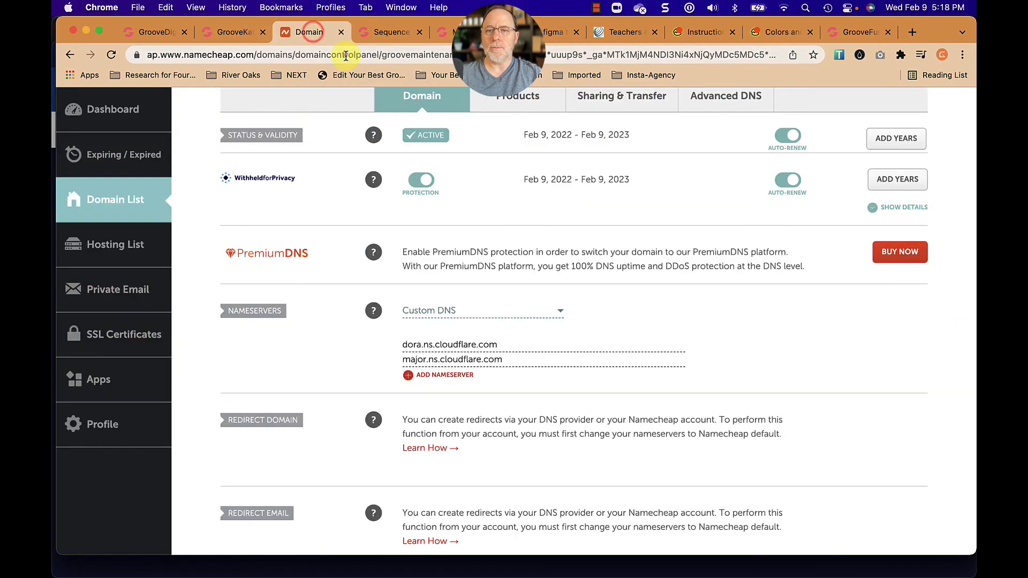
{"action": "left_click", "coordinate": [346, 55]}
{"action": "type", "text": "shop"}
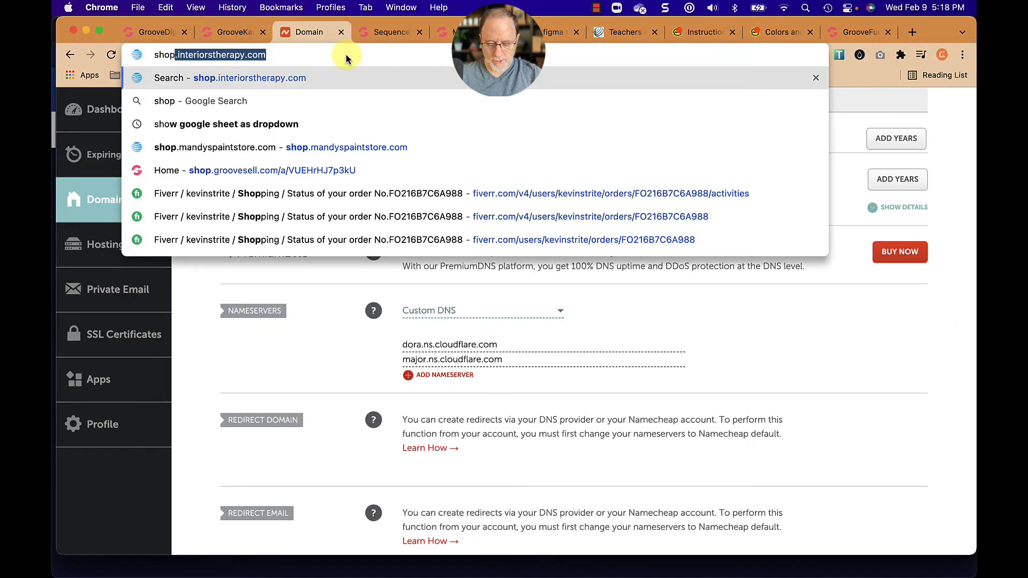
{"action": "type", "text": ".groovemainten"}
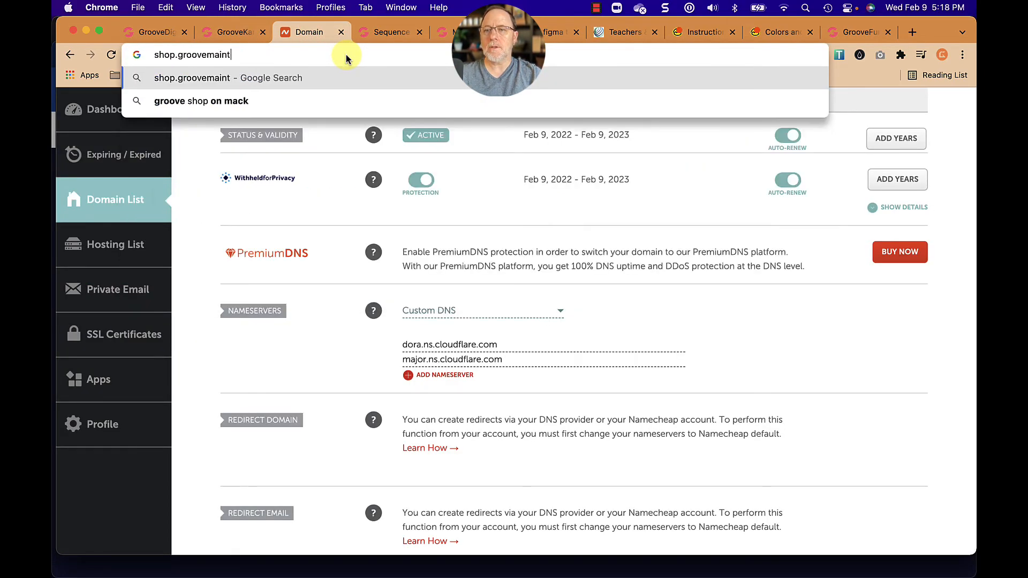
{"action": "type", "text": "ance.com"}
{"action": "key", "text": "Return"}
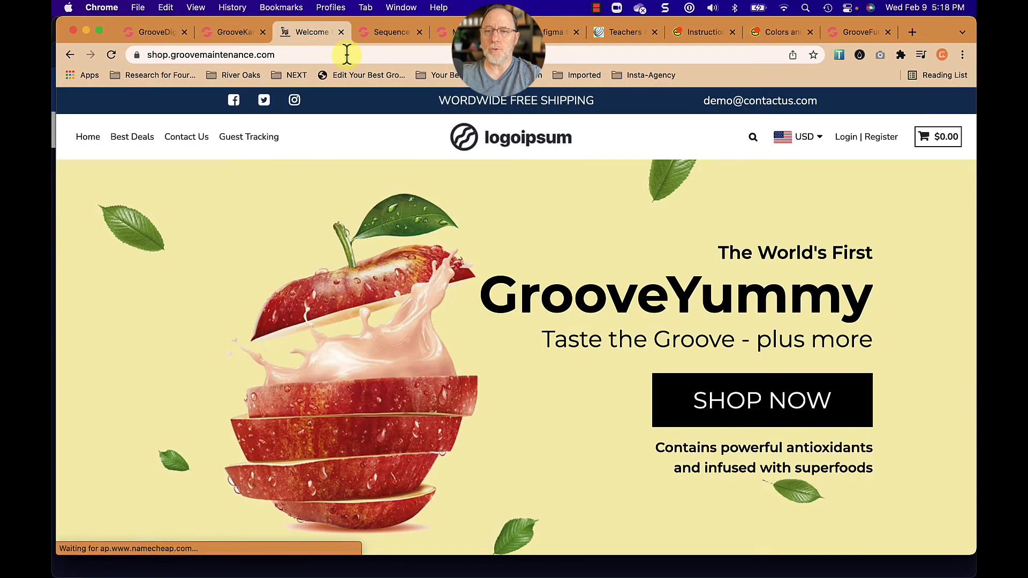
{"action": "scroll", "coordinate": [344, 265], "scroll_direction": "down", "scroll_amount": 15}
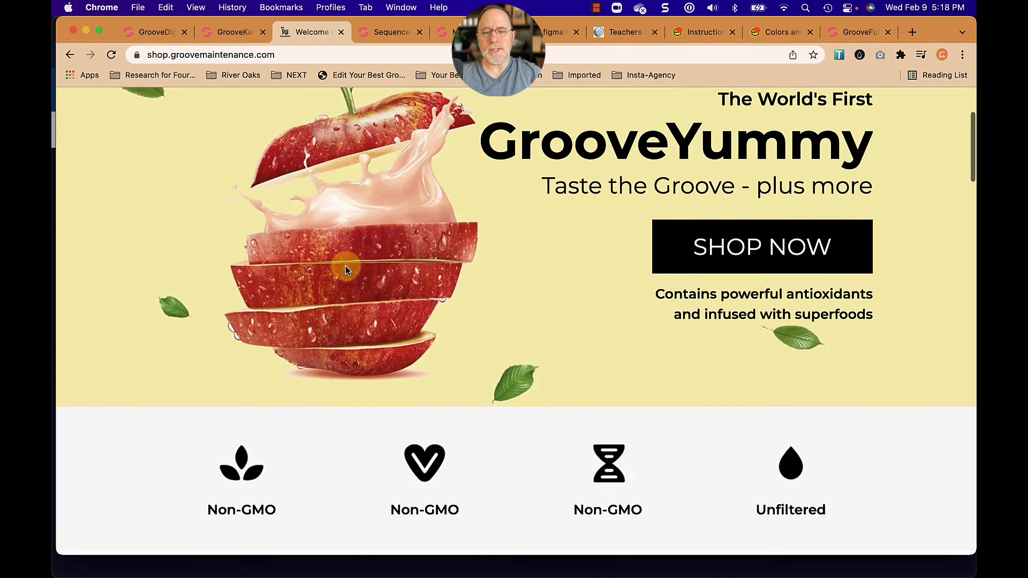
{"action": "scroll", "coordinate": [345, 265], "scroll_direction": "down", "scroll_amount": 5}
{"action": "scroll", "coordinate": [345, 264], "scroll_direction": "up", "scroll_amount": 20}
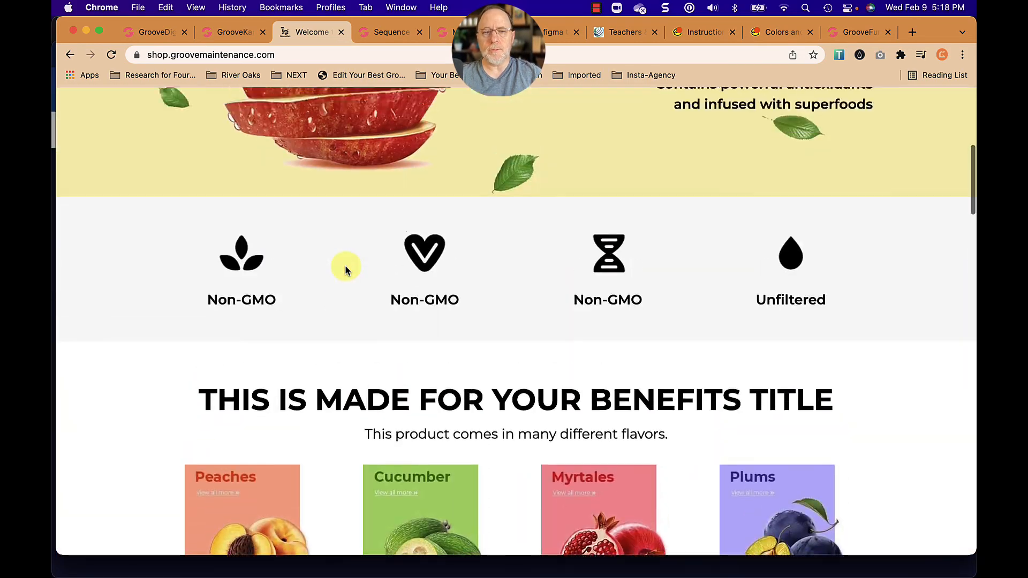
{"action": "left_click", "coordinate": [151, 55]}
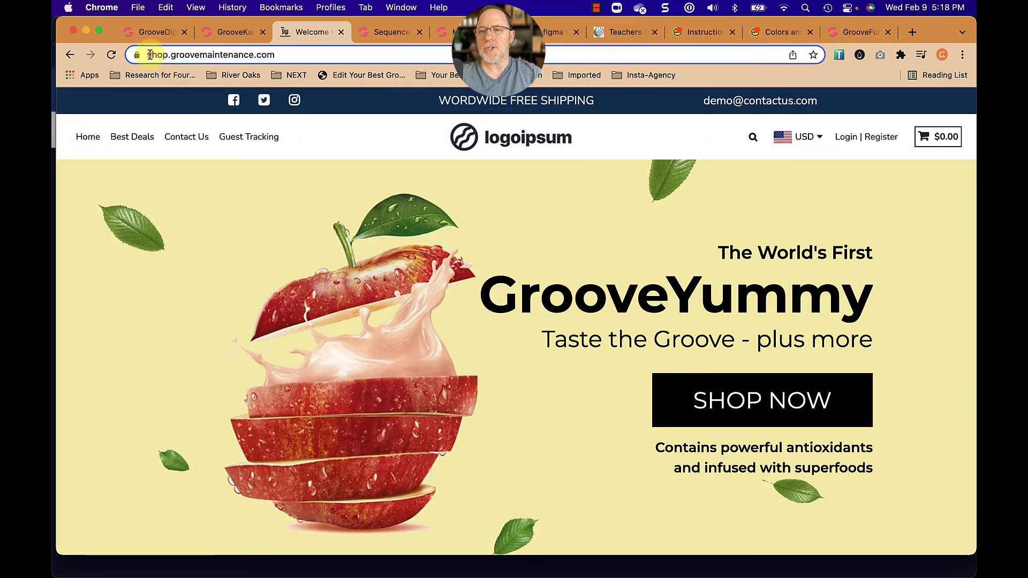
{"action": "left_click", "coordinate": [151, 55]}
{"action": "left_click", "coordinate": [255, 55]}
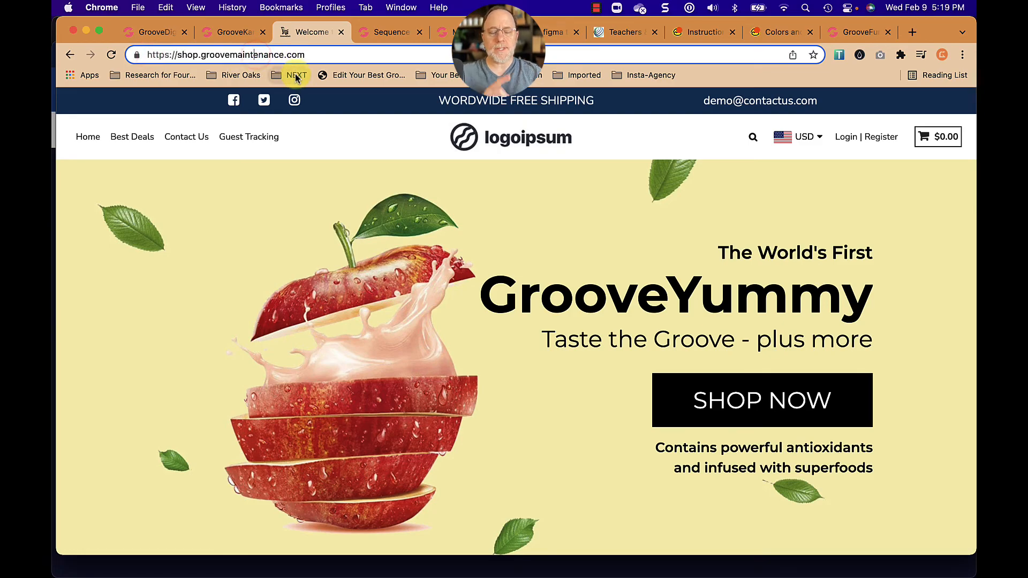